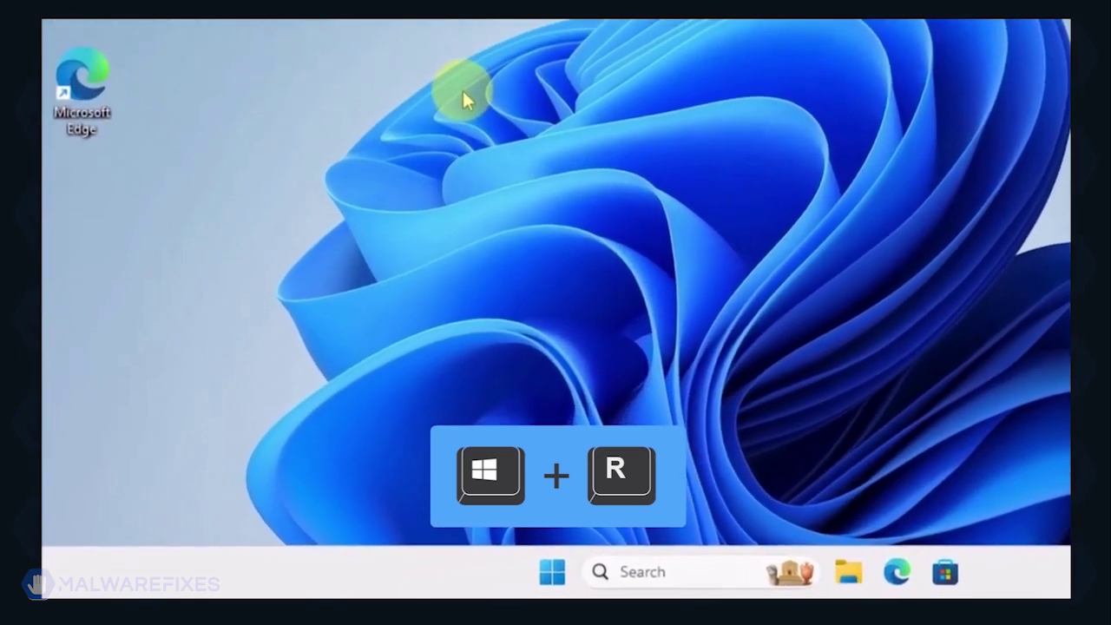
# Open System Configuration by running the msconfig command.
pyautogui.press('super+r')
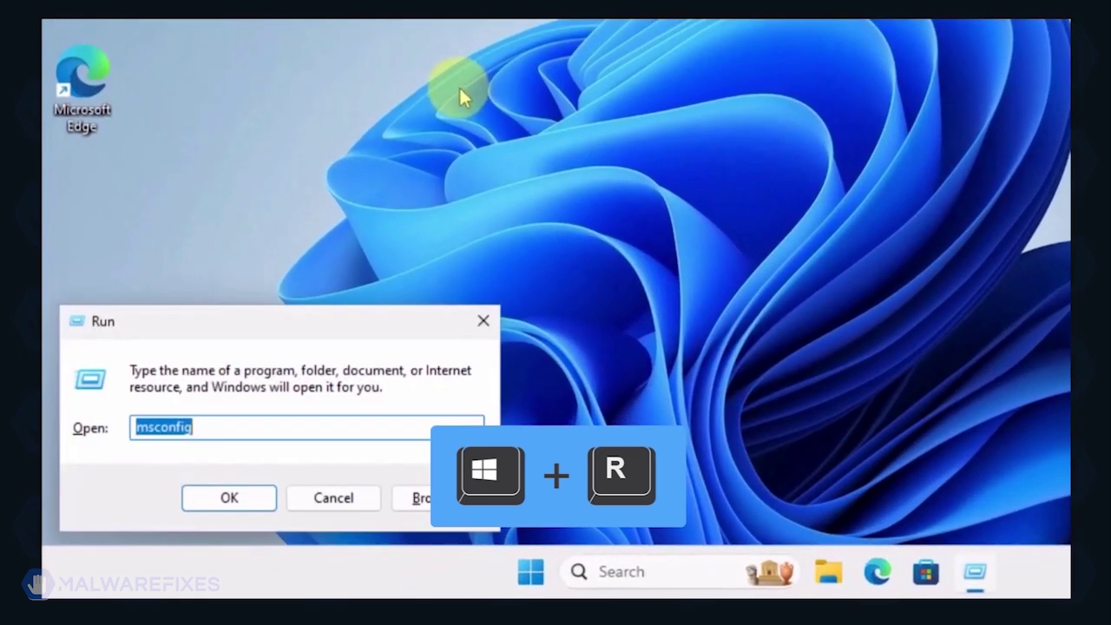
pyautogui.click(258, 431)
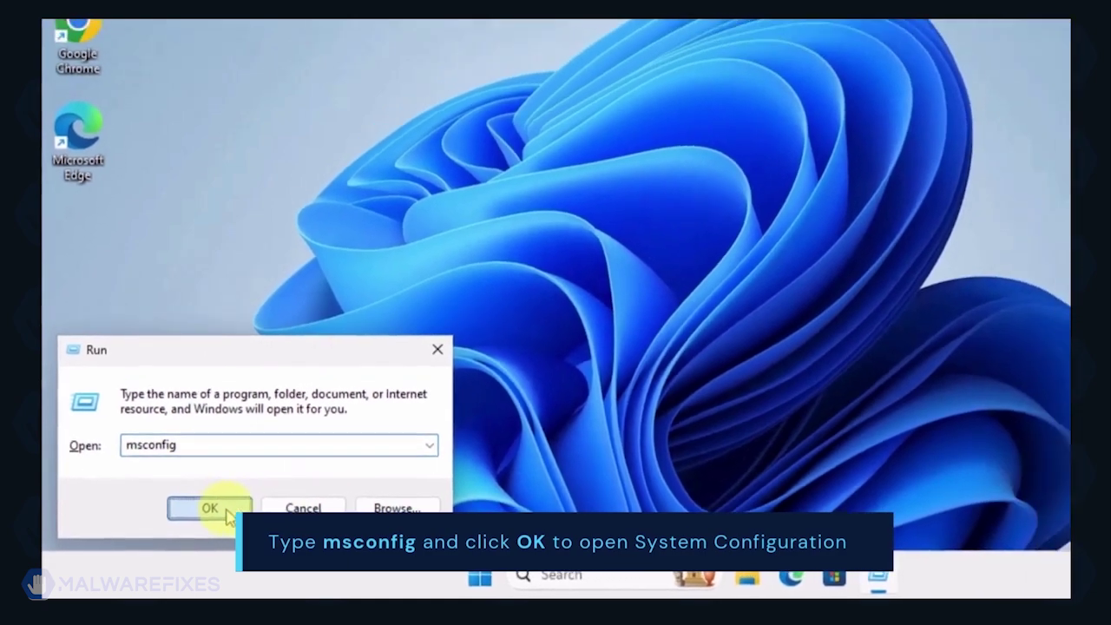
pyautogui.click(249, 502)
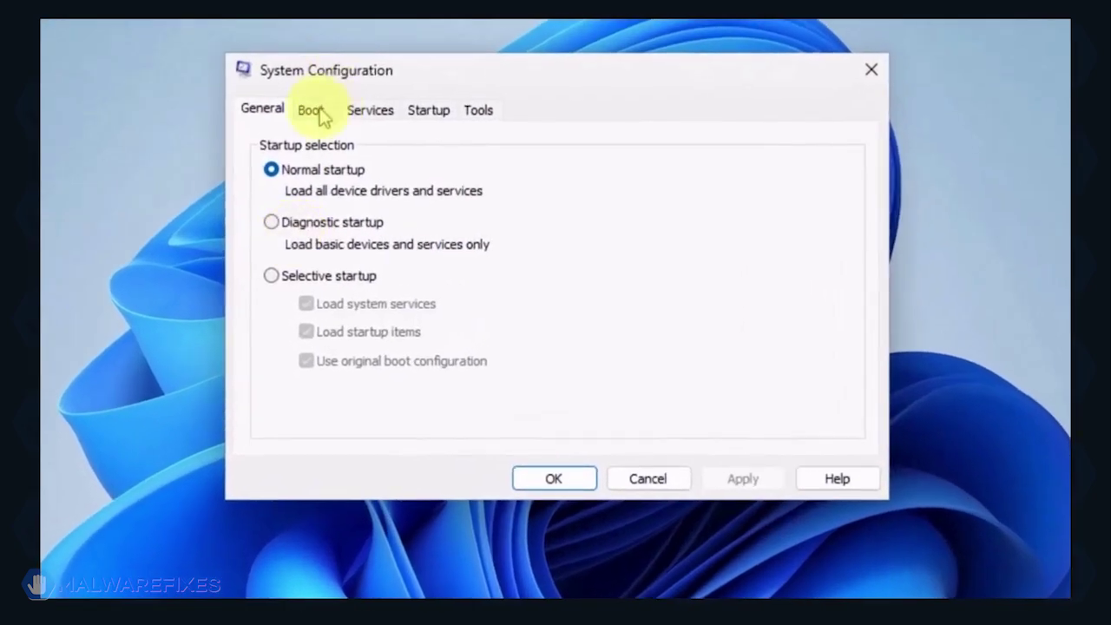
# Enable Safe boot with the Network option for Windows 11, apply the change and restart the computer.
pyautogui.click(313, 111)
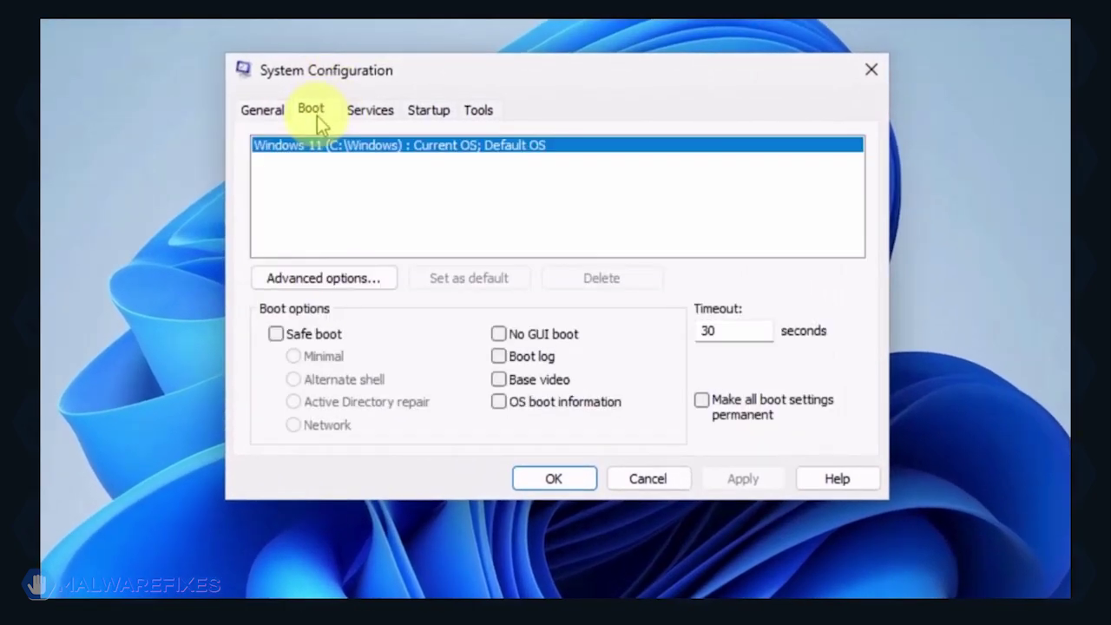
pyautogui.click(276, 334)
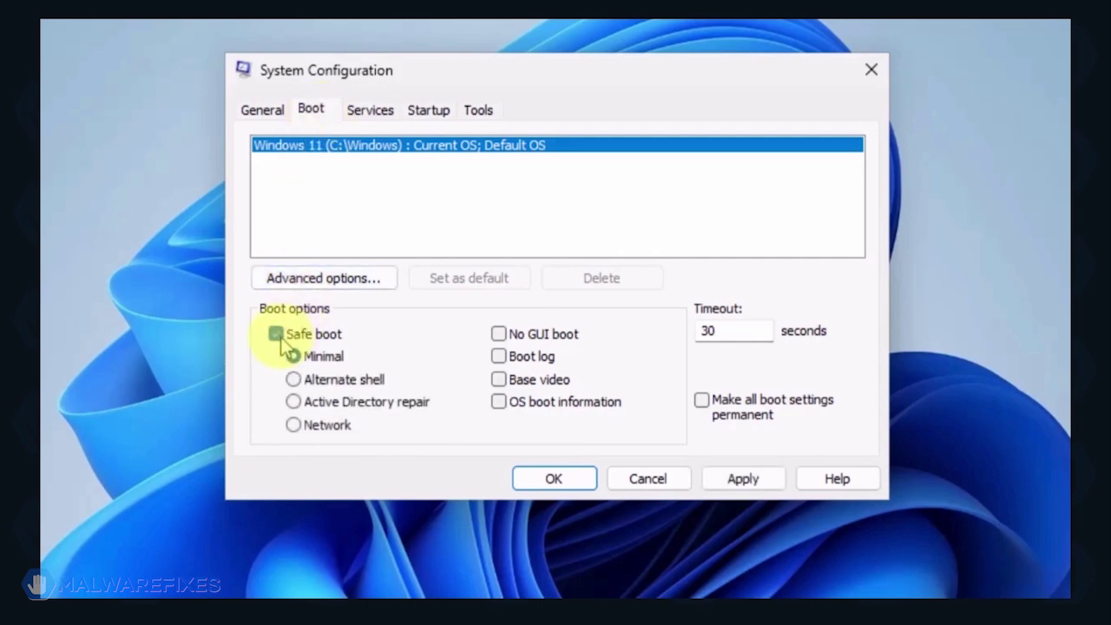
pyautogui.click(295, 425)
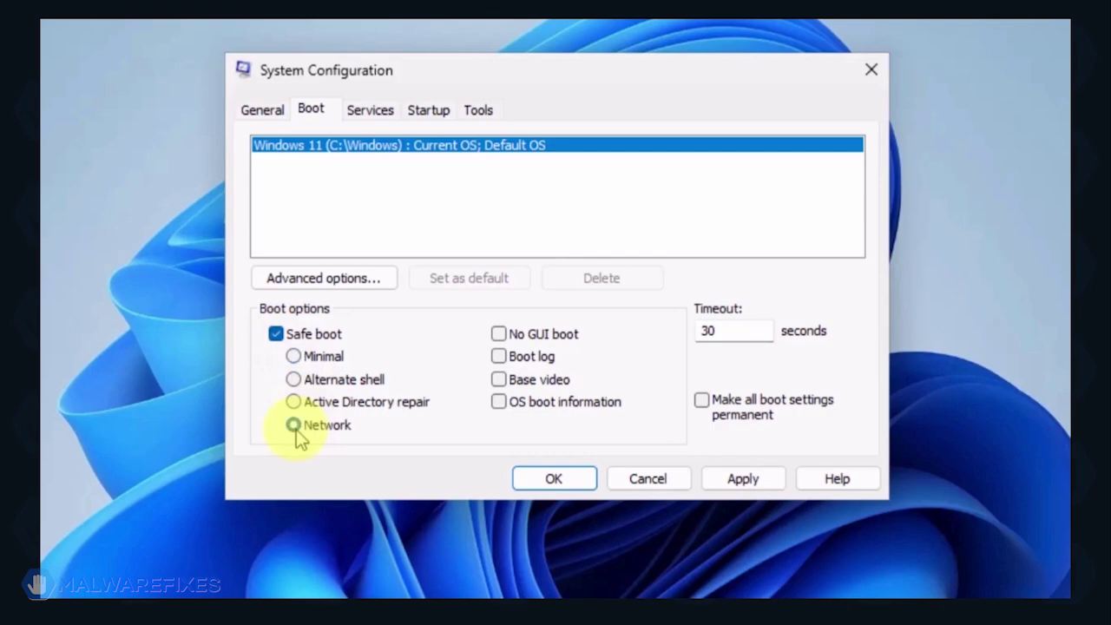
pyautogui.click(754, 480)
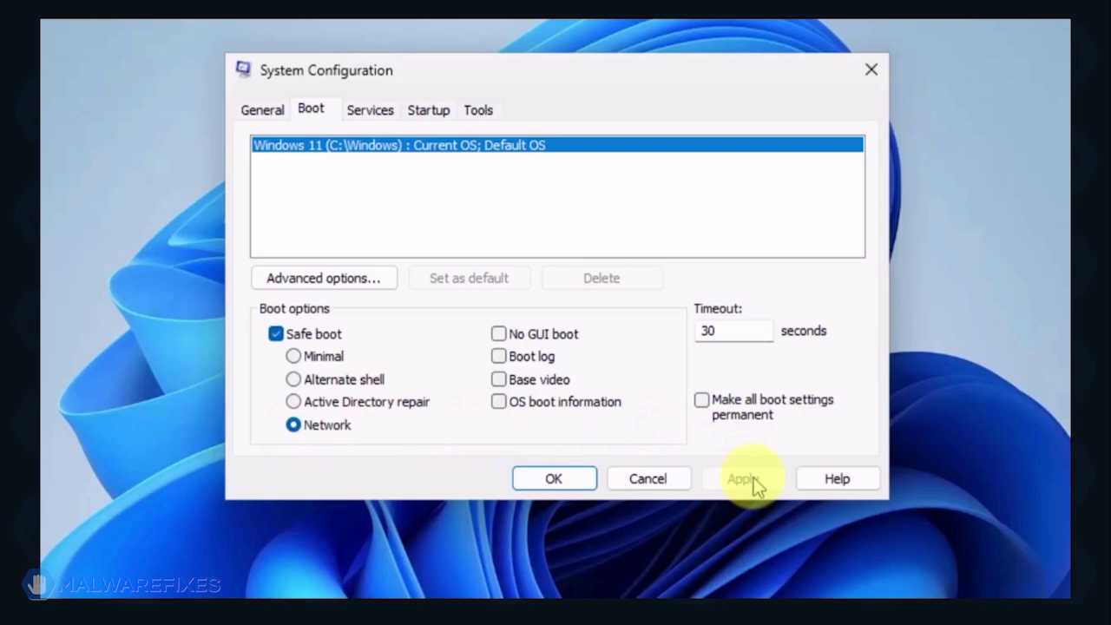
pyautogui.click(534, 484)
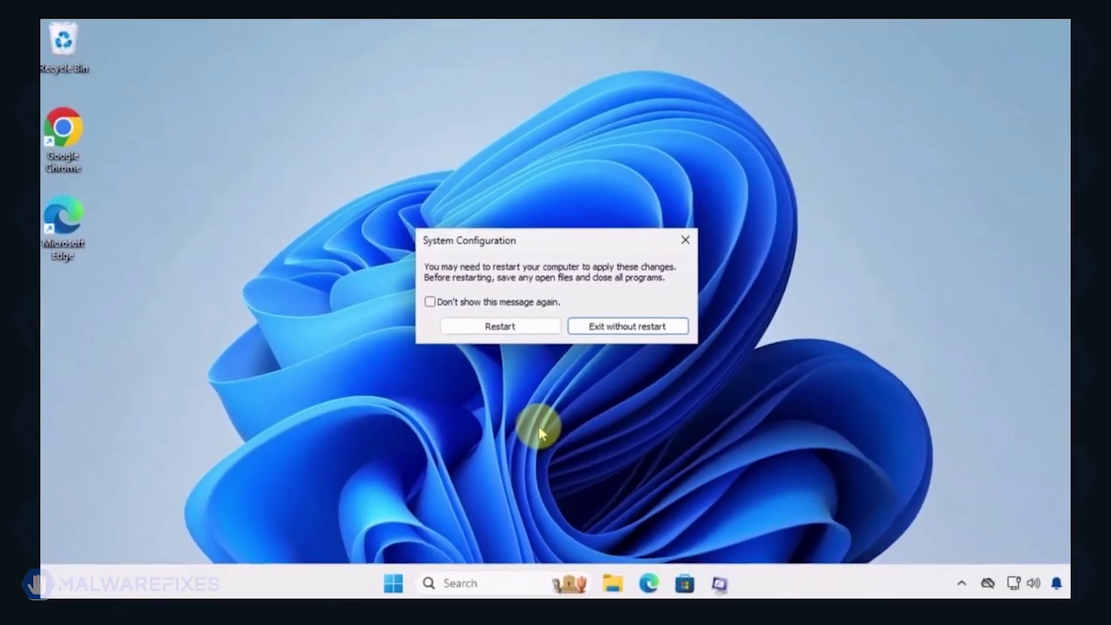
pyautogui.click(521, 334)
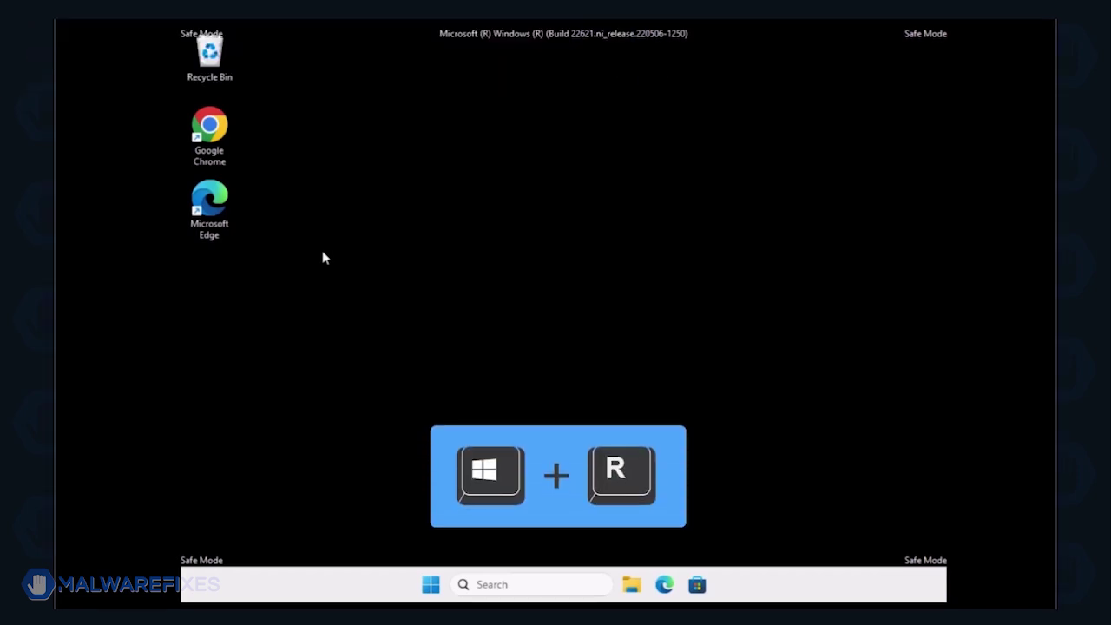
# Open Programs and Features by running the appwiz.cpl command.
pyautogui.click(200, 412)
pyautogui.press('super+r')
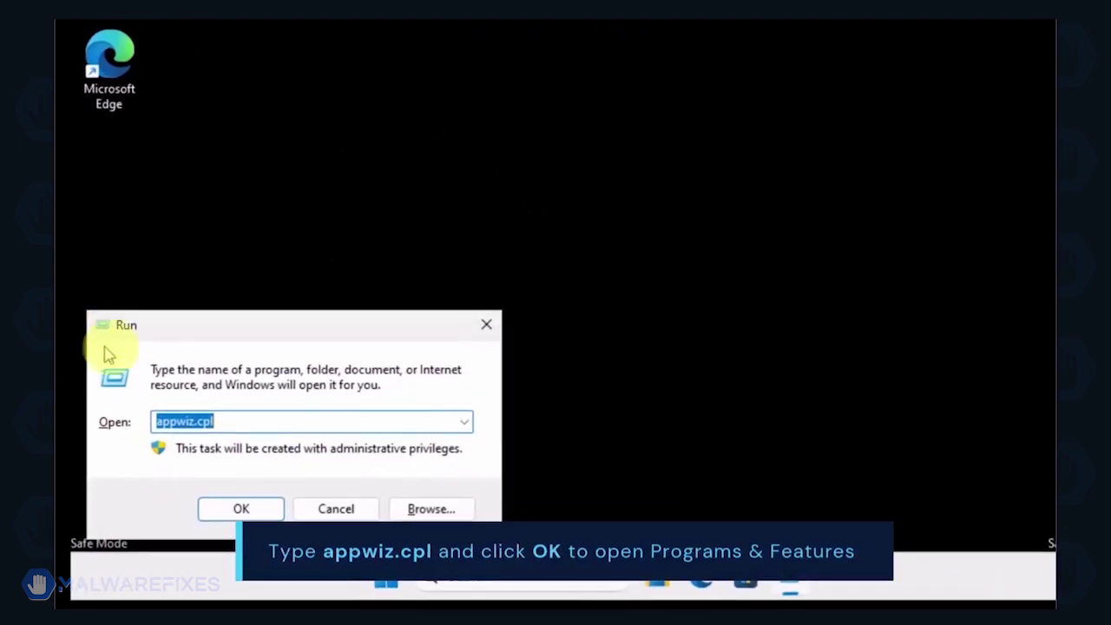
pyautogui.click(243, 423)
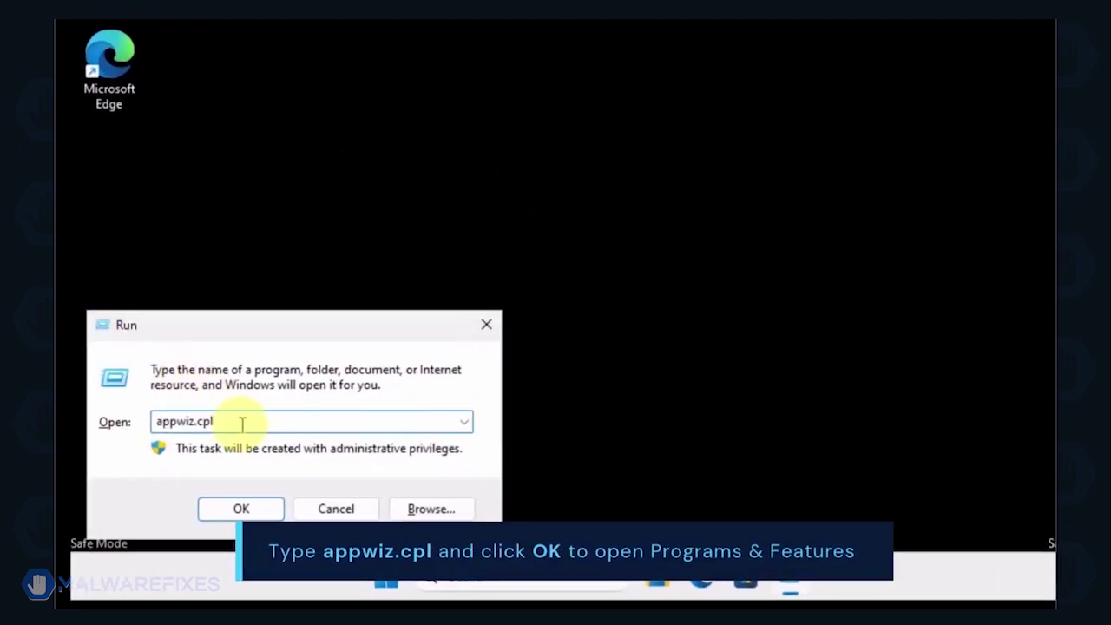
pyautogui.click(241, 508)
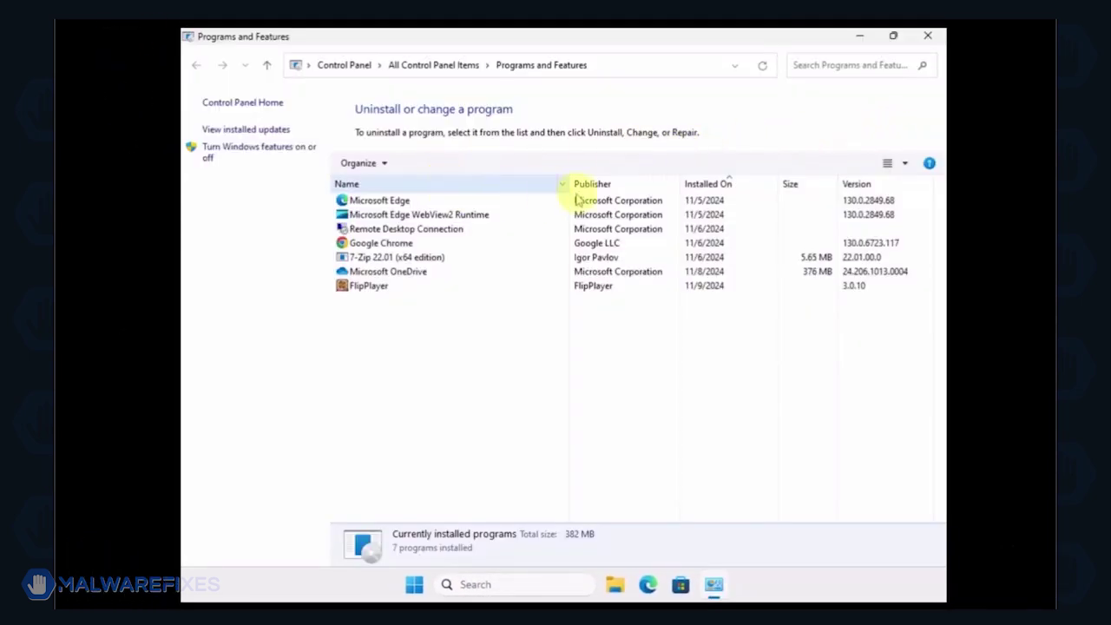
# Sort the installed programs by newest installation date, uninstall FlipPlayer completely and close the program list.
pyautogui.click(709, 190)
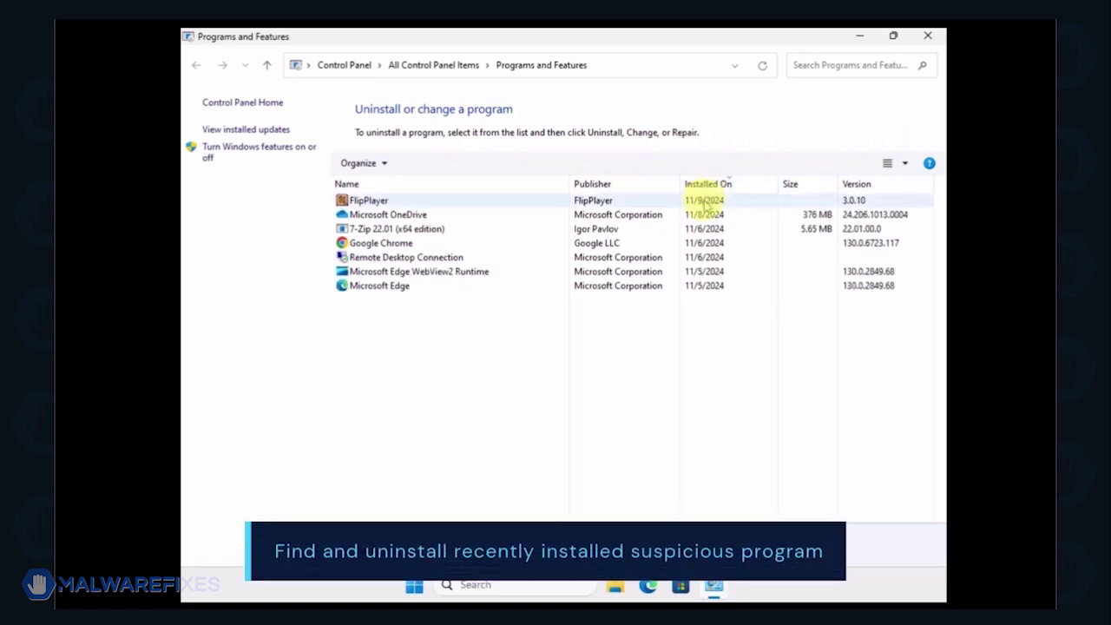
pyautogui.click(706, 201)
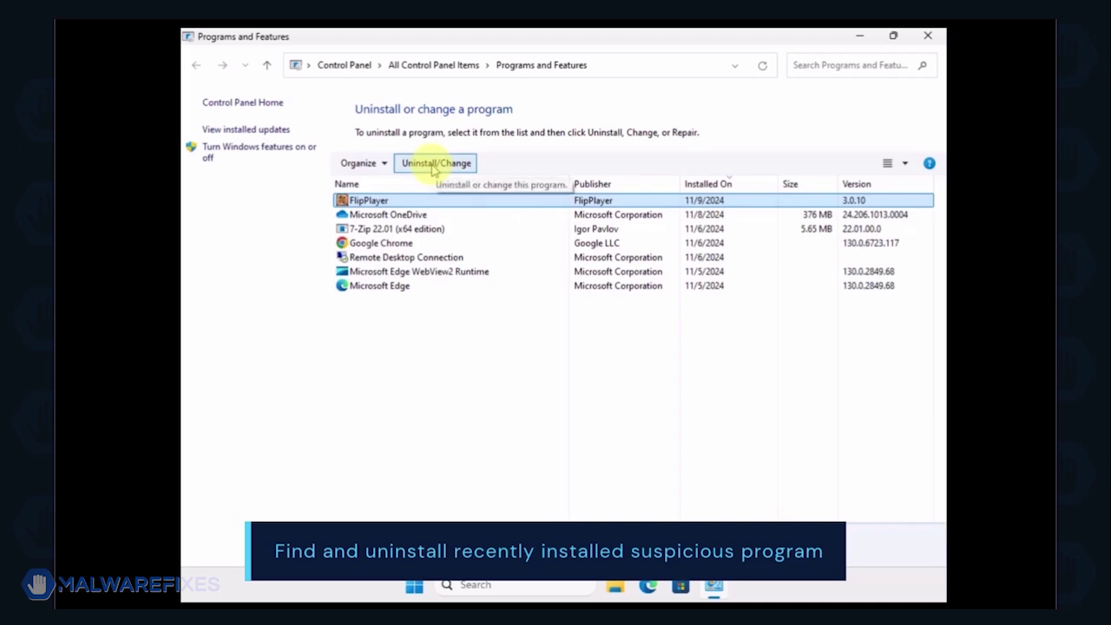
pyautogui.click(432, 165)
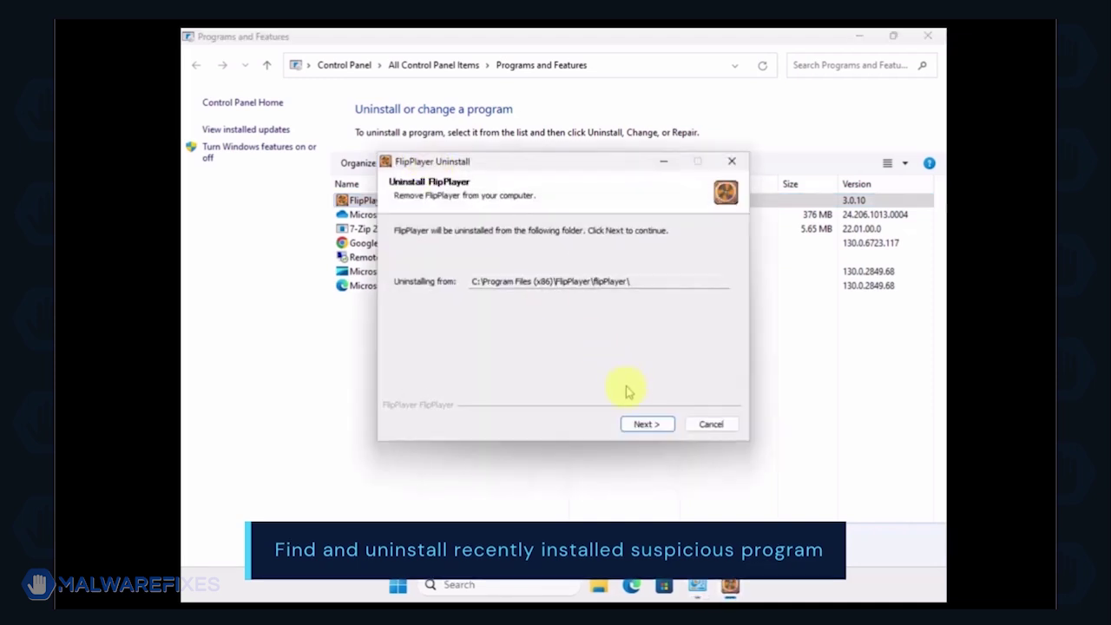
pyautogui.click(643, 424)
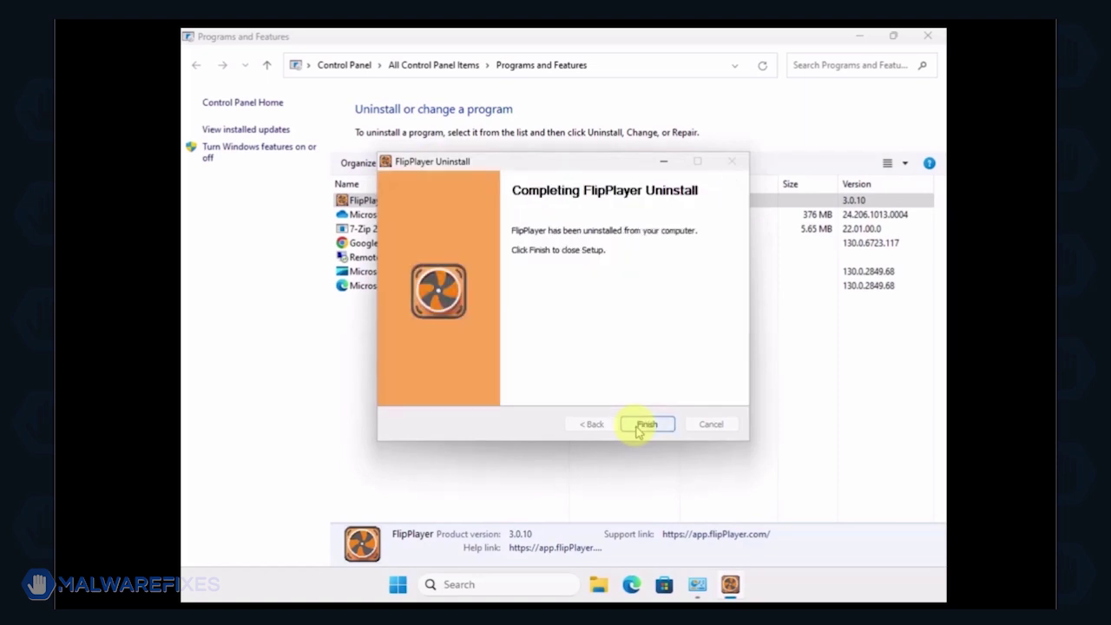
pyautogui.click(639, 427)
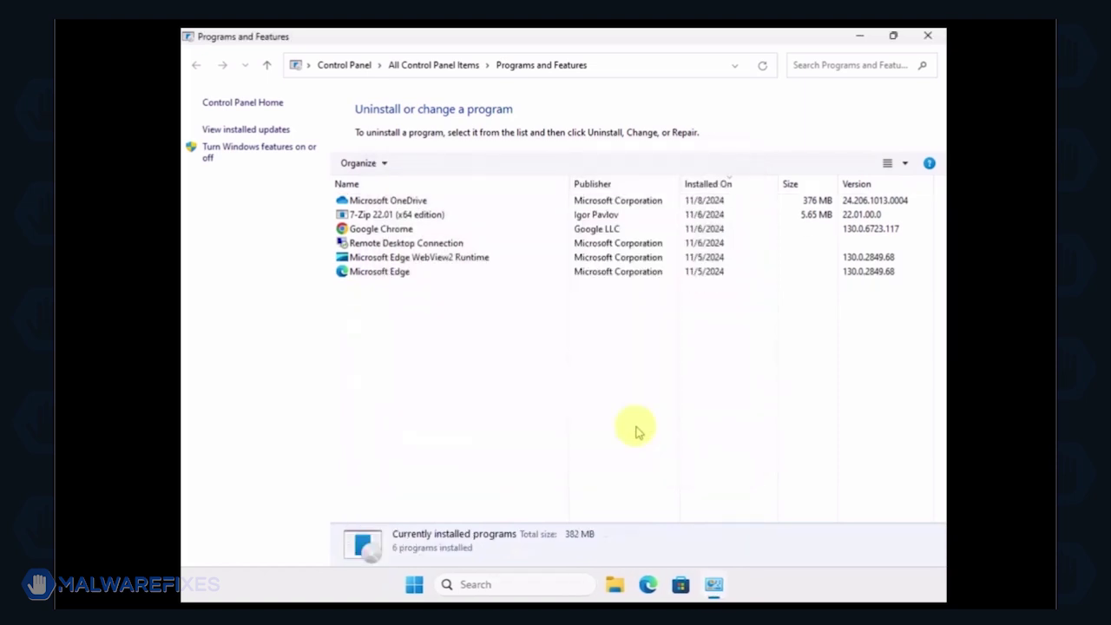
pyautogui.click(928, 37)
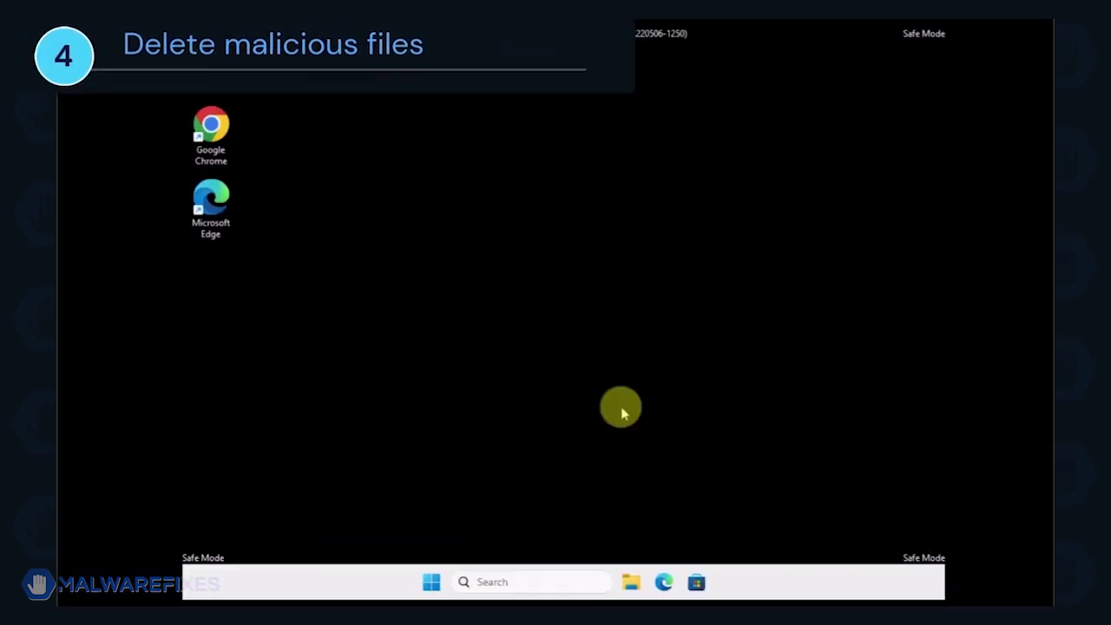
# Open File Explorer and turn on the display of hidden items.
pyautogui.click(631, 585)
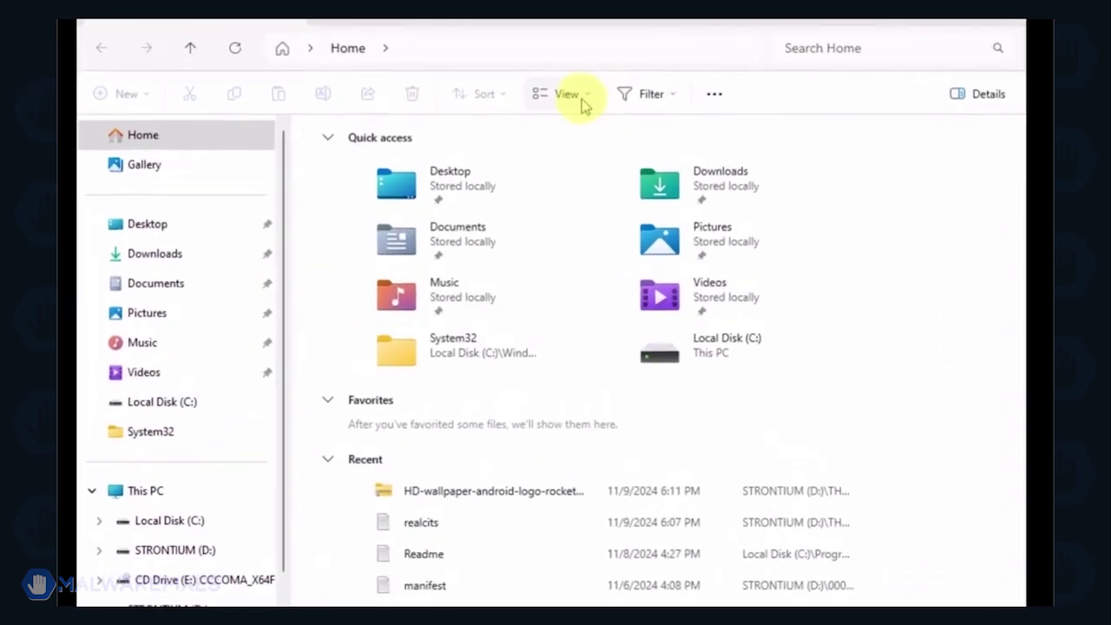
pyautogui.click(587, 100)
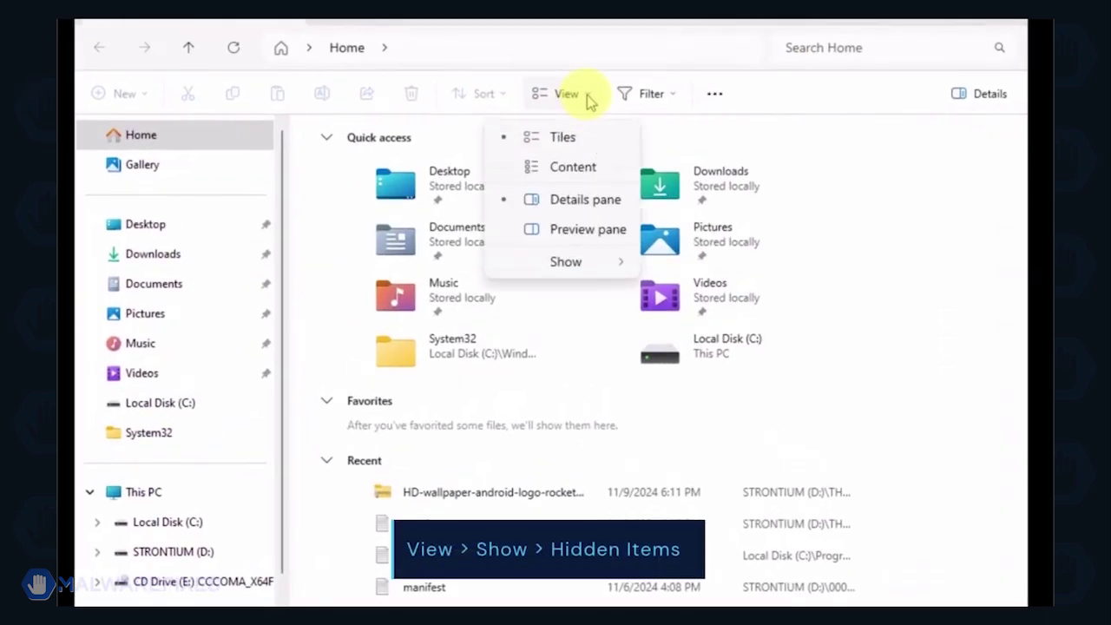
pyautogui.click(594, 265)
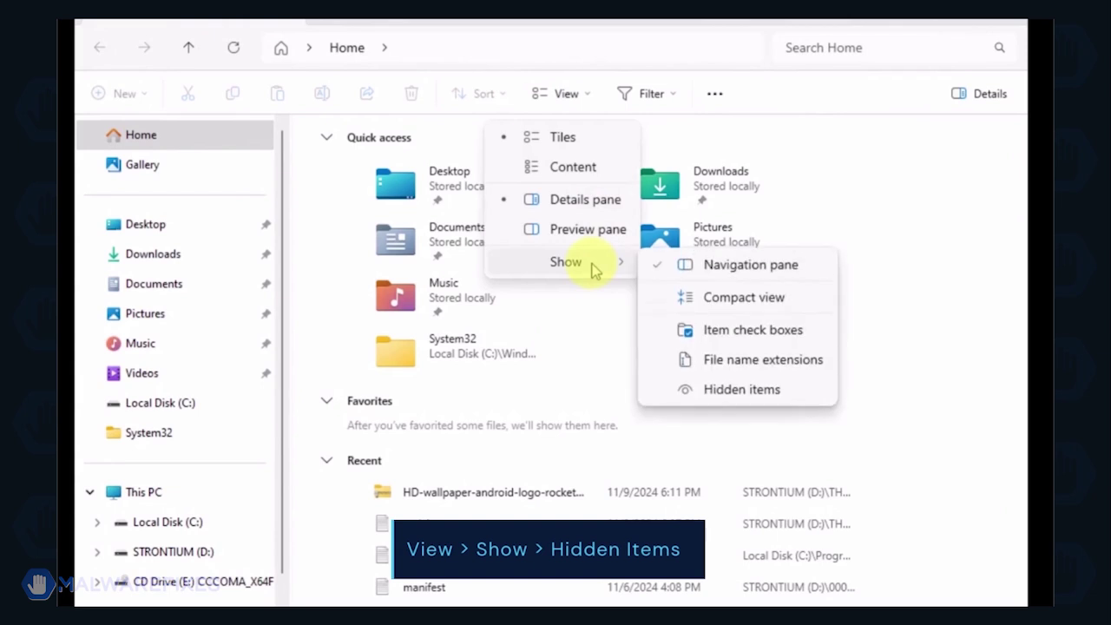
pyautogui.click(742, 389)
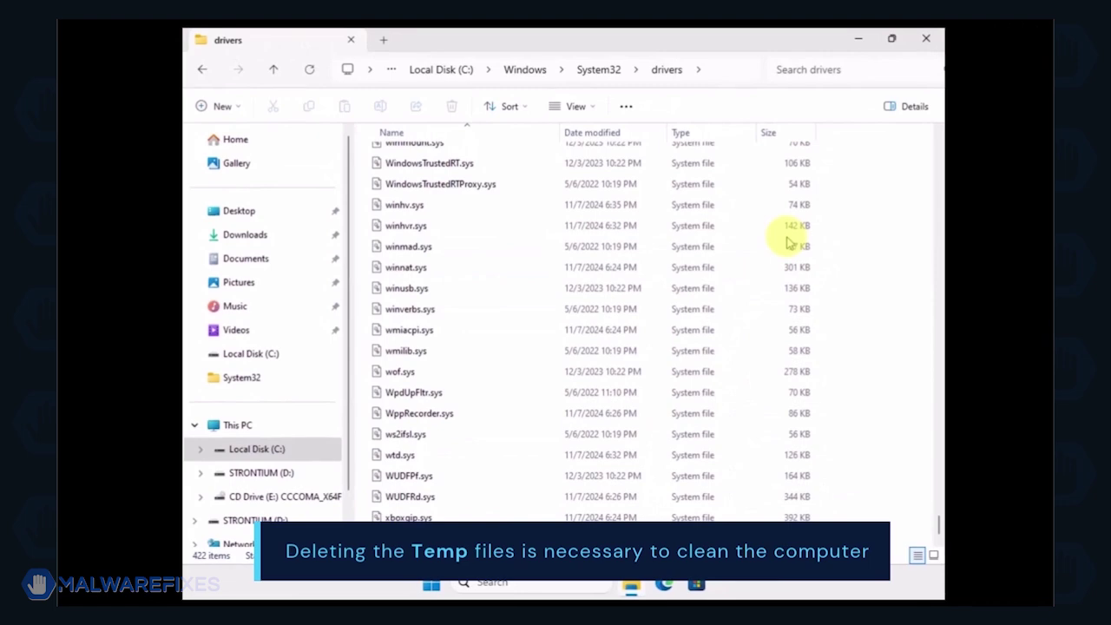
# Go to the C:\Users\MalwareFixes\AppData\Local\Temp folder.
pyautogui.click(280, 449)
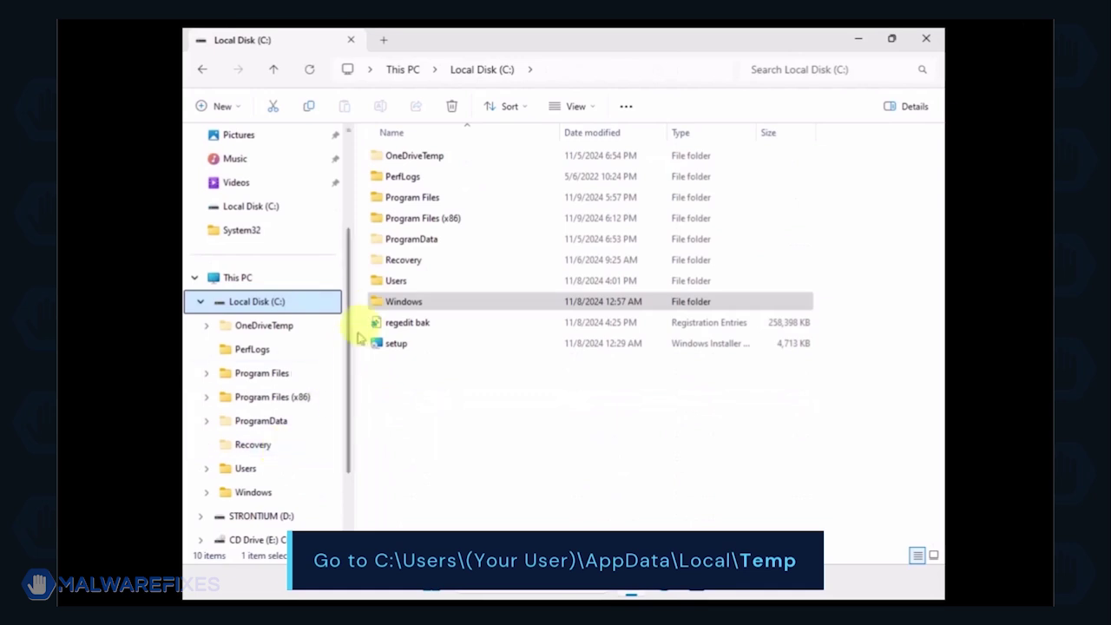
pyautogui.doubleClick(392, 281)
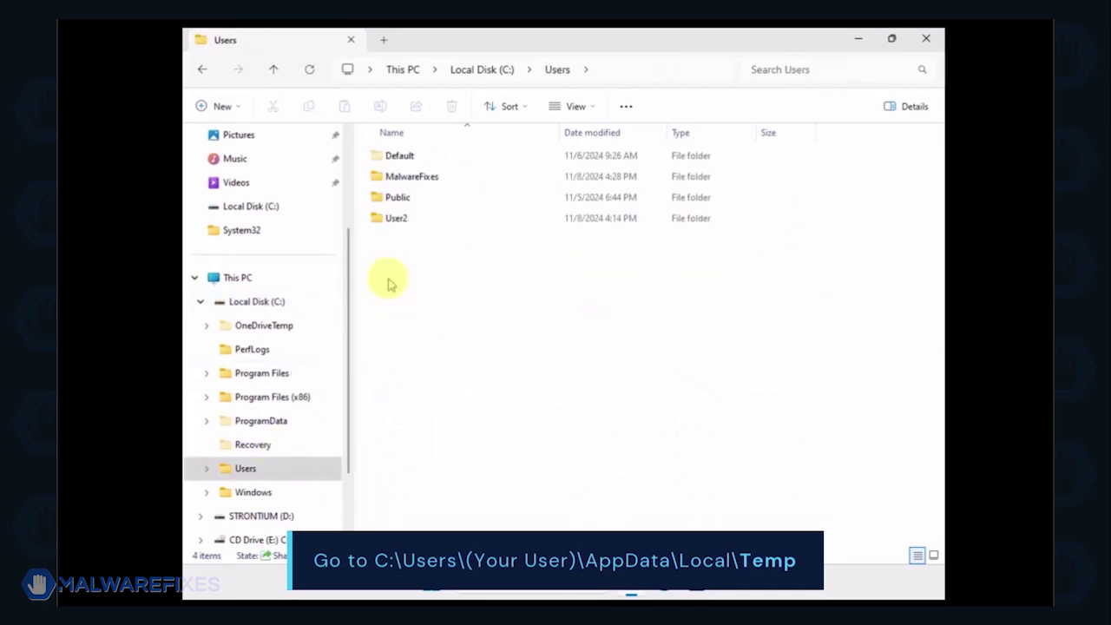
pyautogui.doubleClick(399, 180)
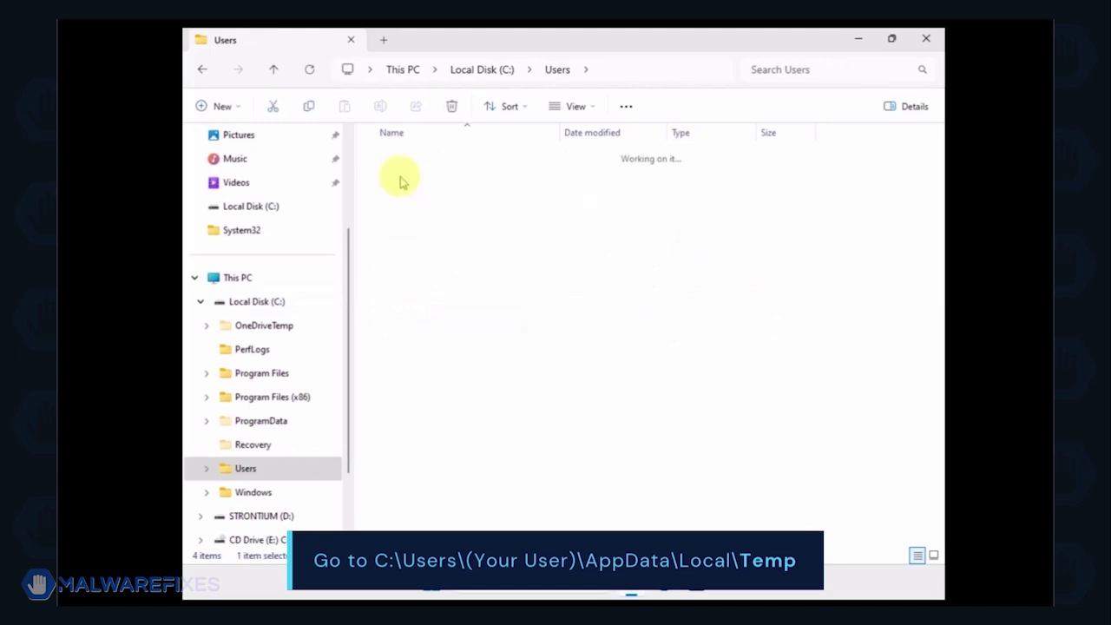
pyautogui.doubleClick(399, 158)
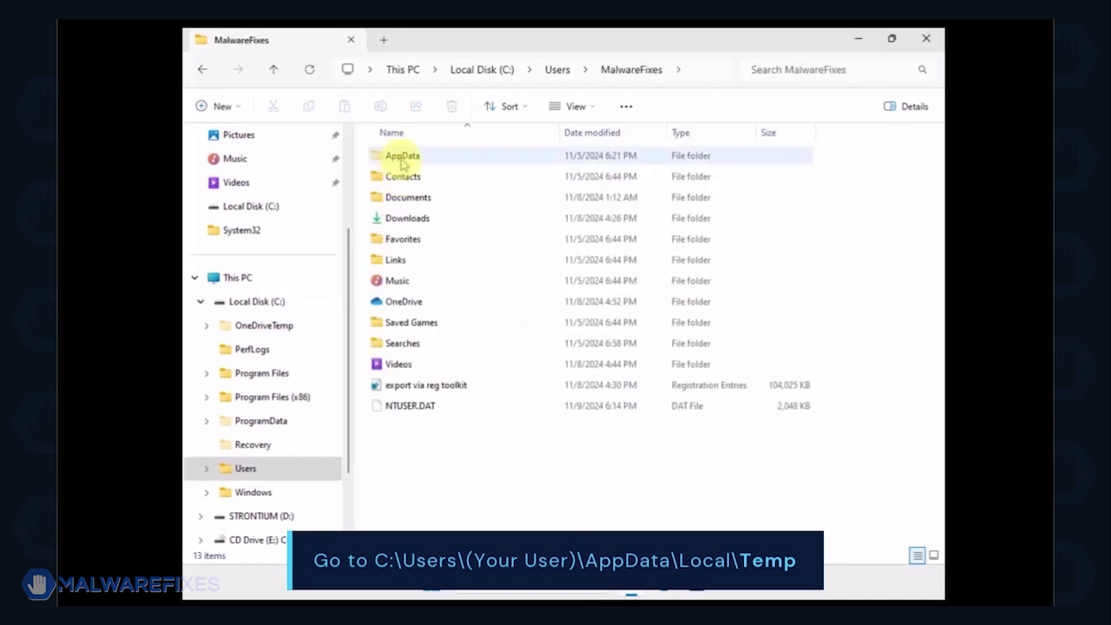
pyautogui.doubleClick(396, 156)
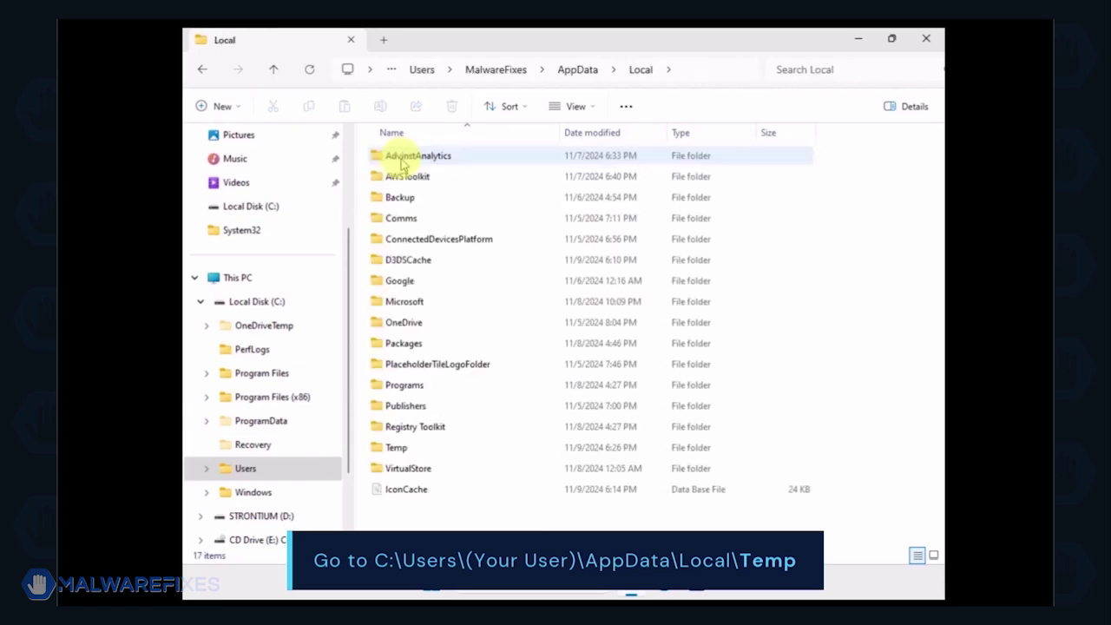
pyautogui.doubleClick(394, 447)
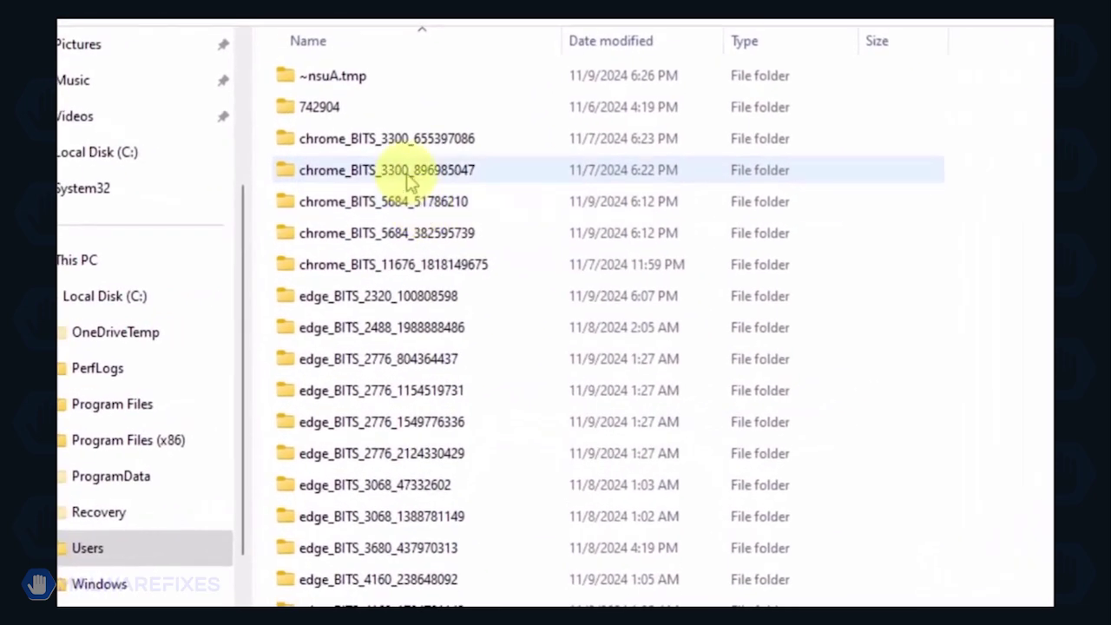
# Select all files and folders in the Temp folder and delete them.
pyautogui.hotkey('ctrl', 'a')
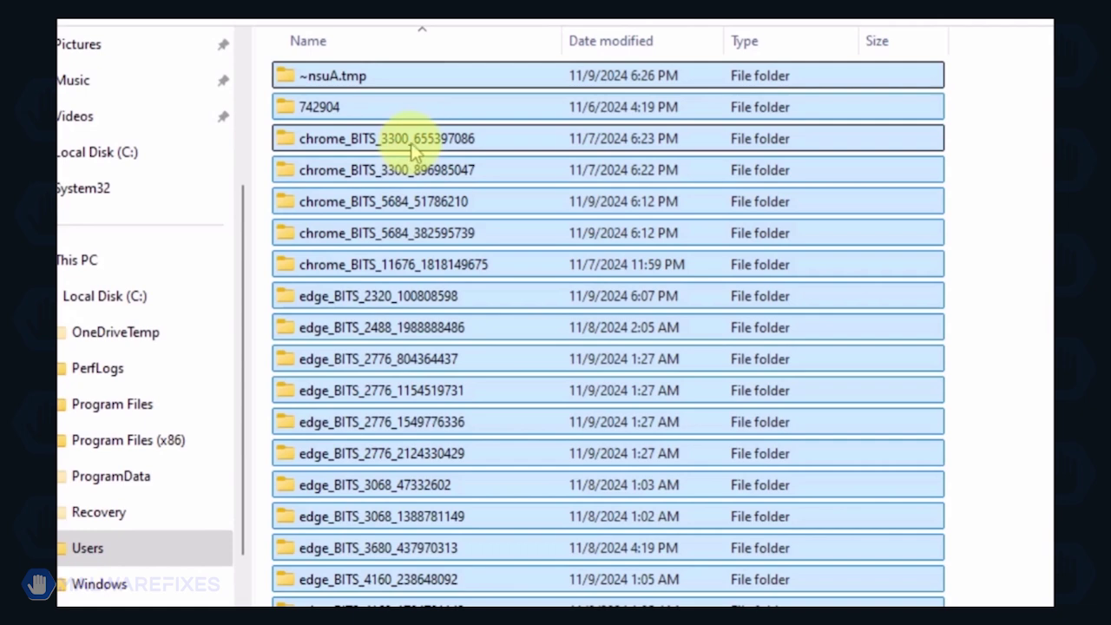
pyautogui.rightClick(413, 152)
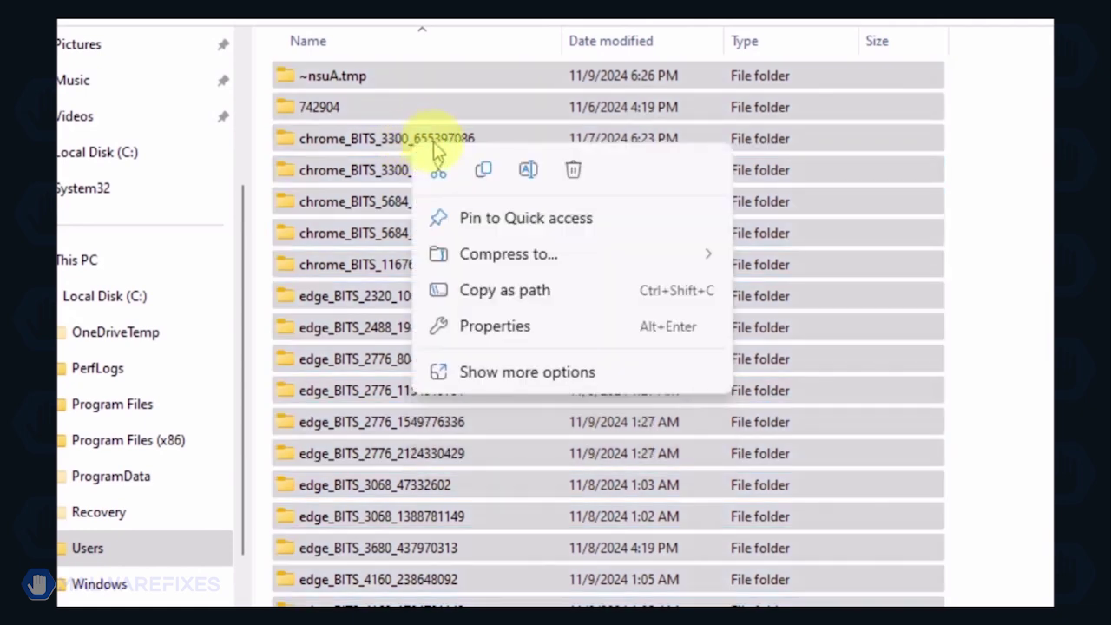
pyautogui.click(574, 171)
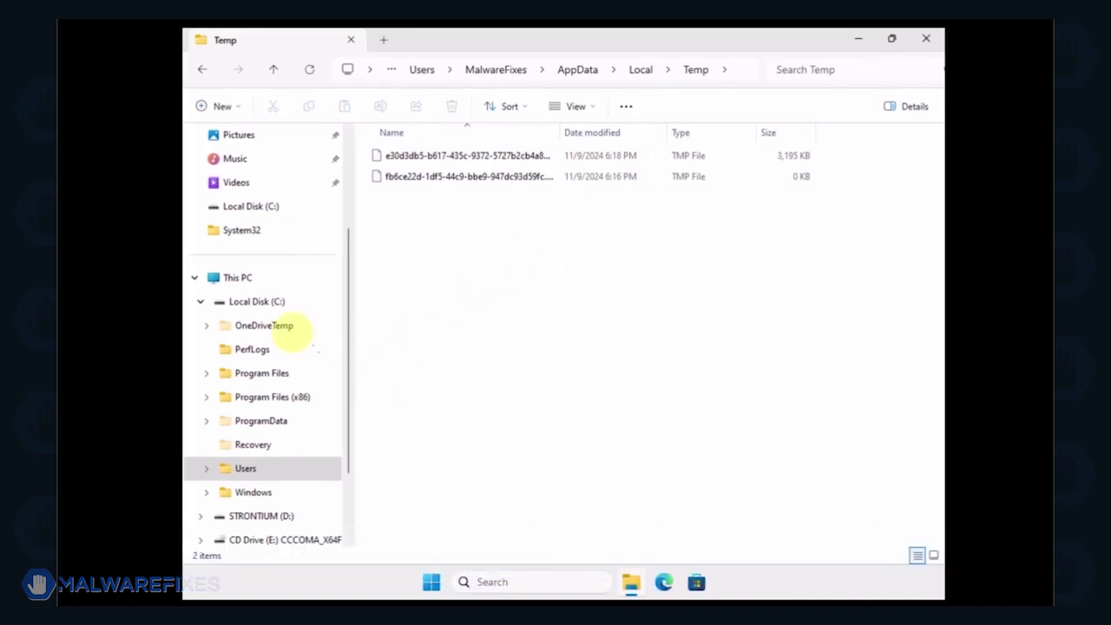
# Go to the C:\ProgramData\Microsoft\Windows Defender folder.
pyautogui.click(275, 307)
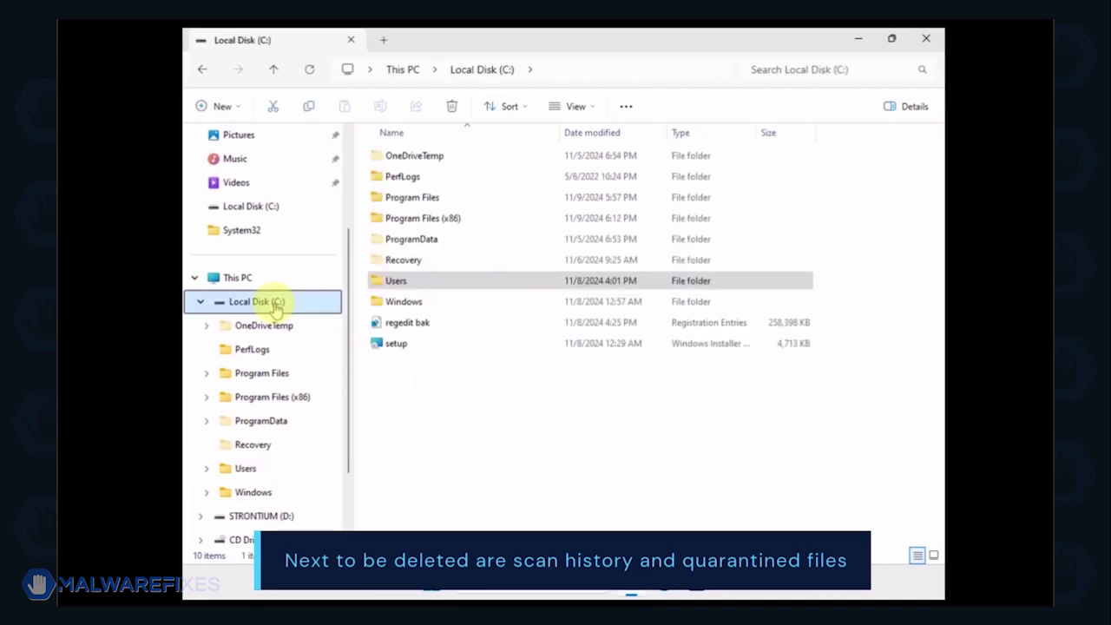
pyautogui.doubleClick(420, 241)
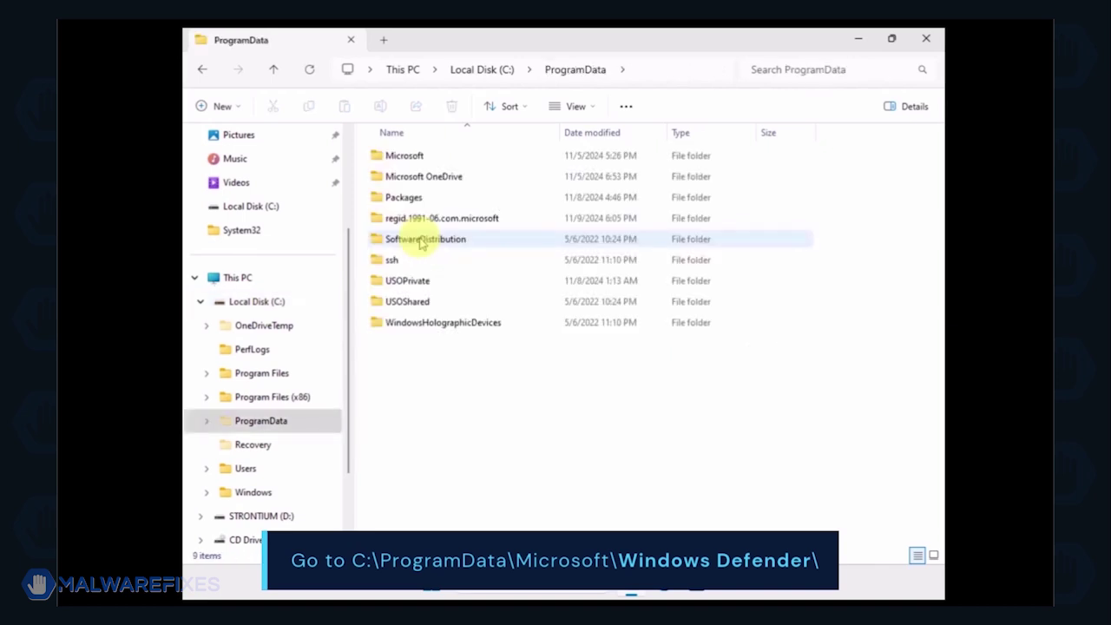
pyautogui.doubleClick(404, 157)
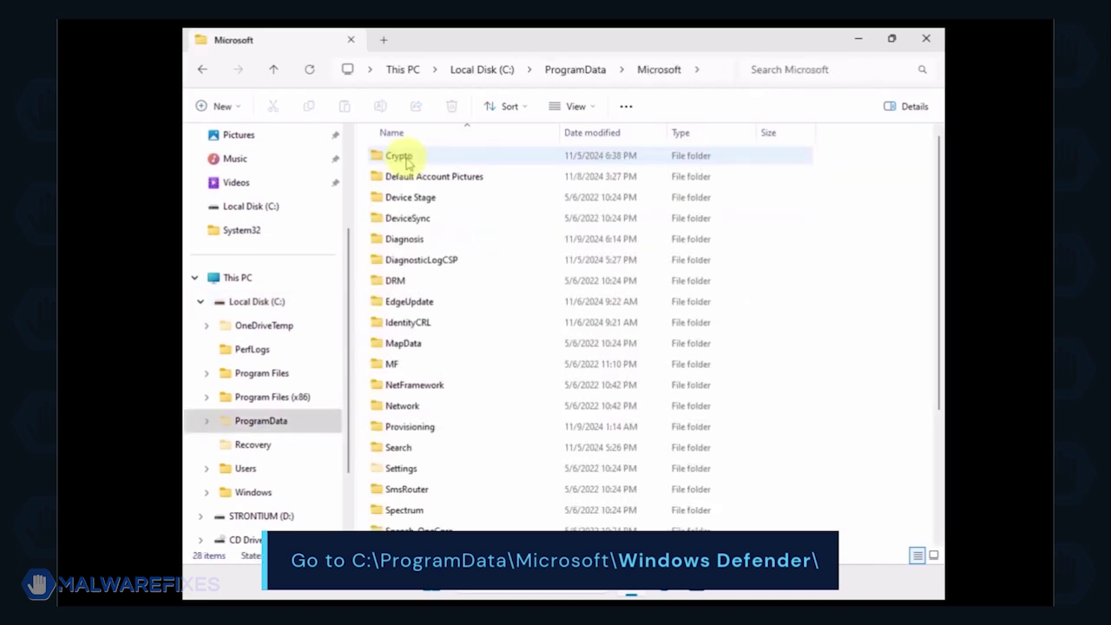
pyautogui.scroll(-3, 468, 364)
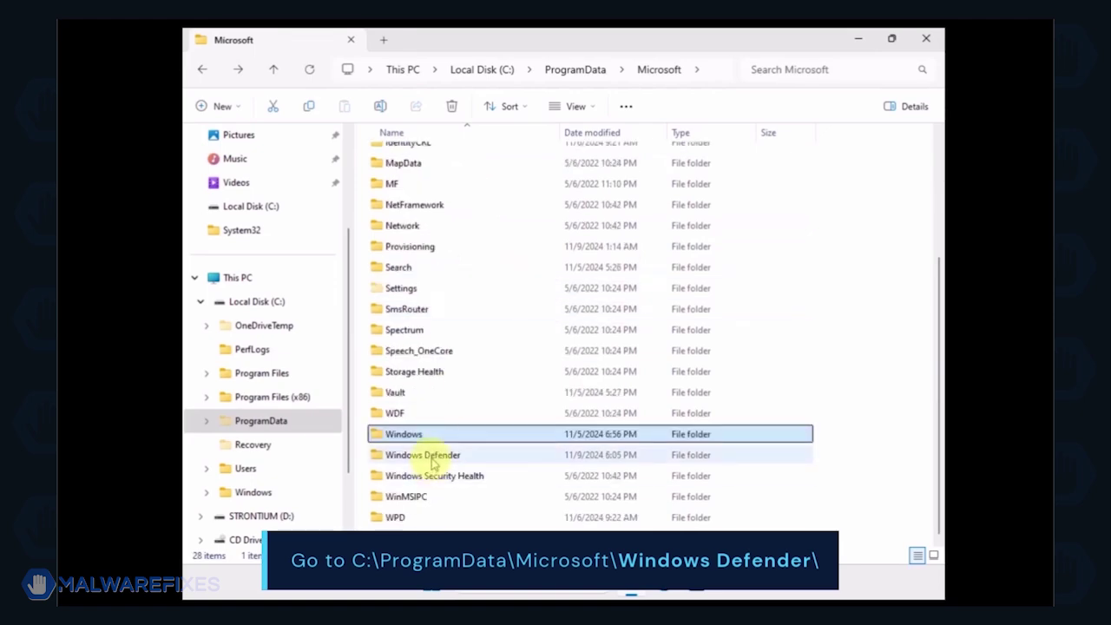
pyautogui.click(431, 459)
pyautogui.doubleClick(431, 458)
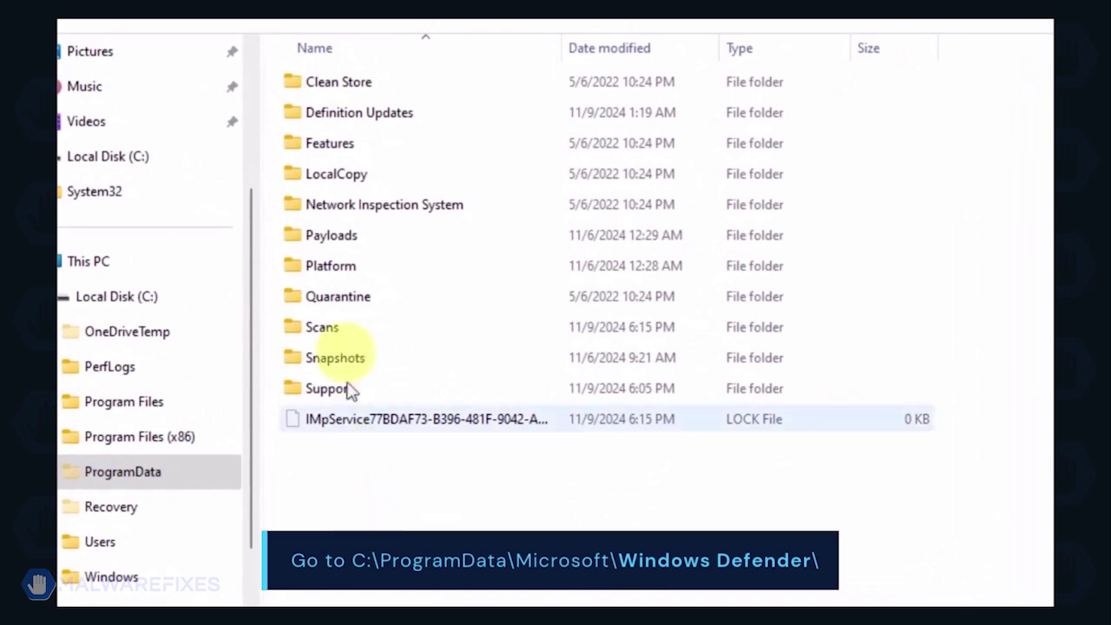
# Delete the Quarantine folder from the Windows Defender folder.
pyautogui.click(349, 300)
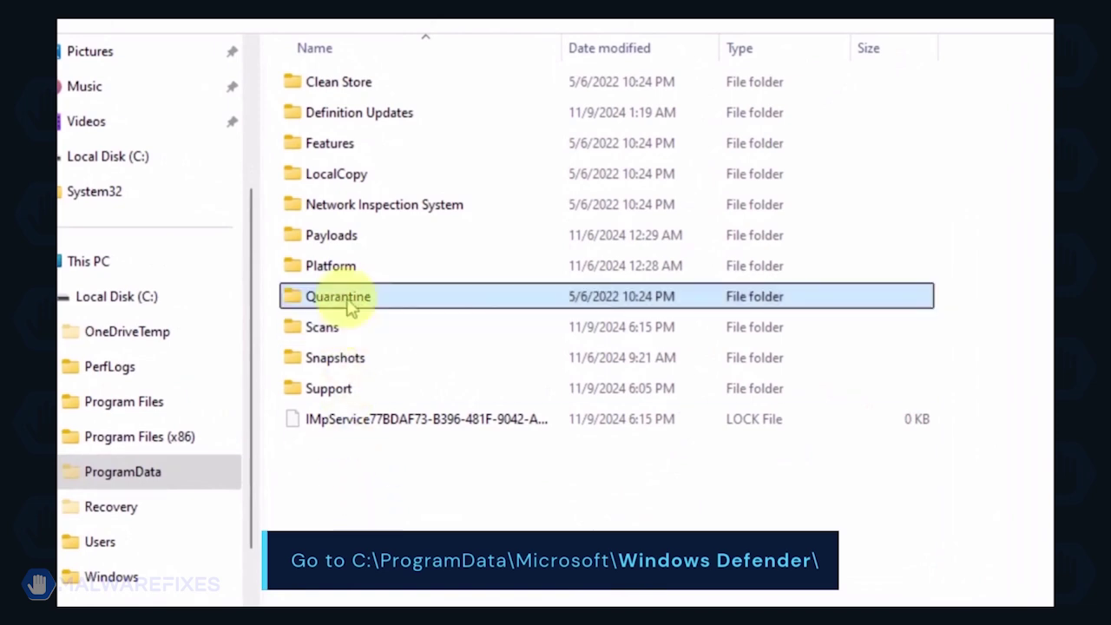
pyautogui.rightClick(413, 305)
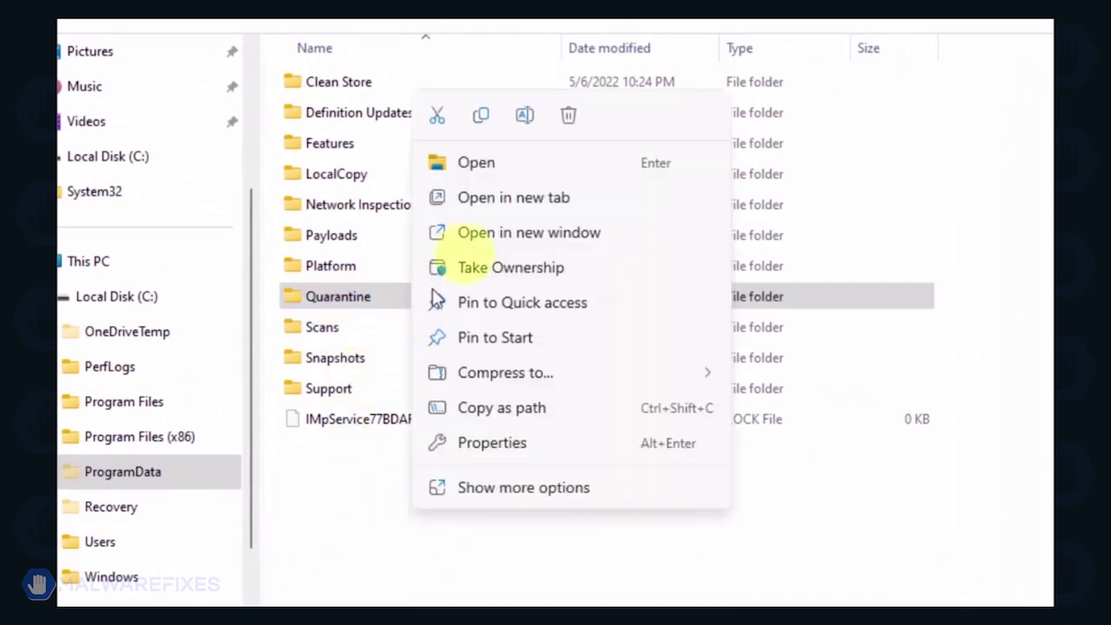
pyautogui.click(564, 119)
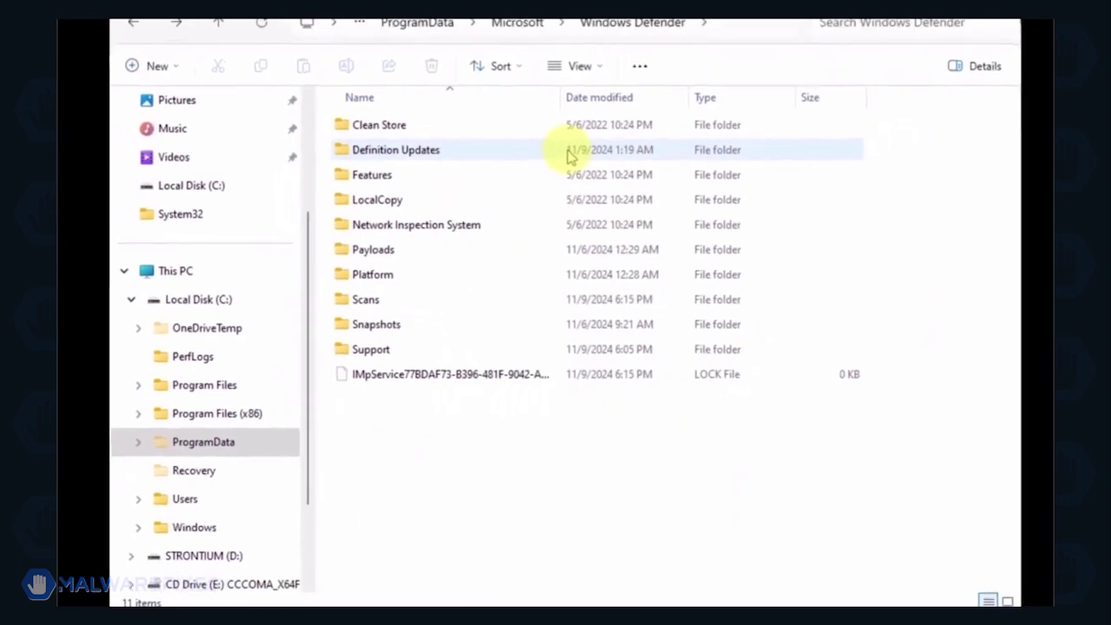
# Open Scans\History\Results in the Windows Defender folder and delete its Quick and Resource folders.
pyautogui.doubleClick(423, 304)
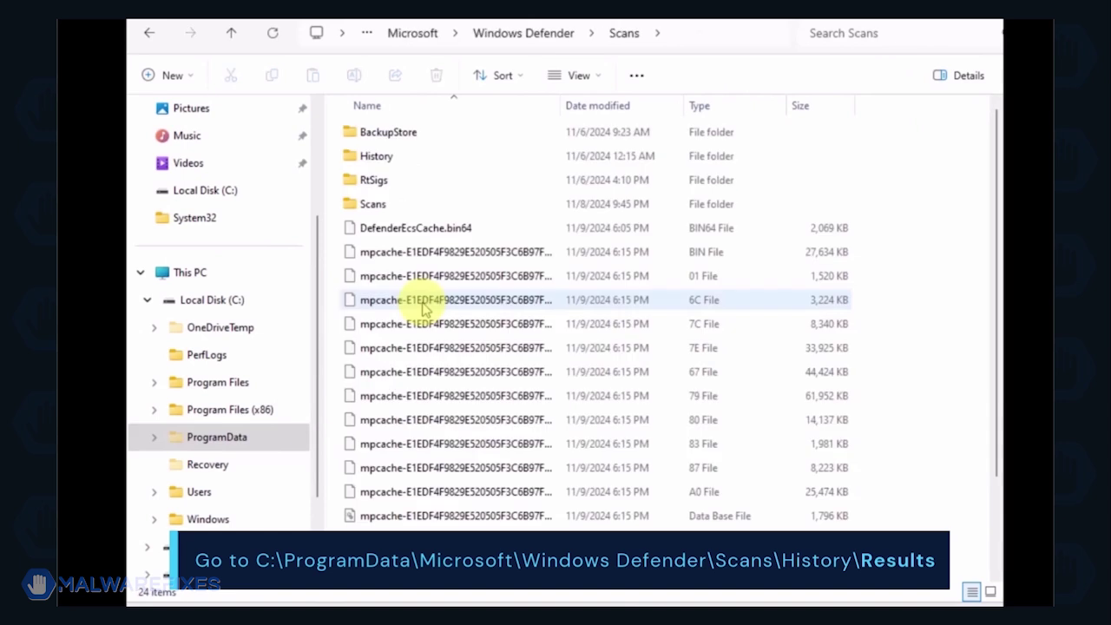
pyautogui.doubleClick(378, 158)
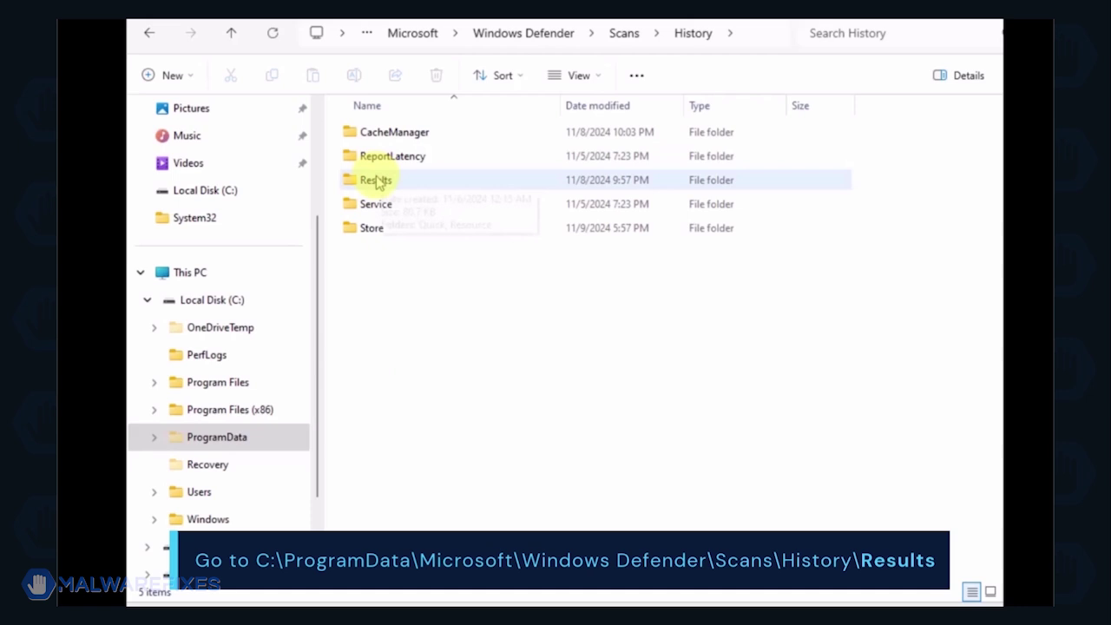
pyautogui.doubleClick(376, 180)
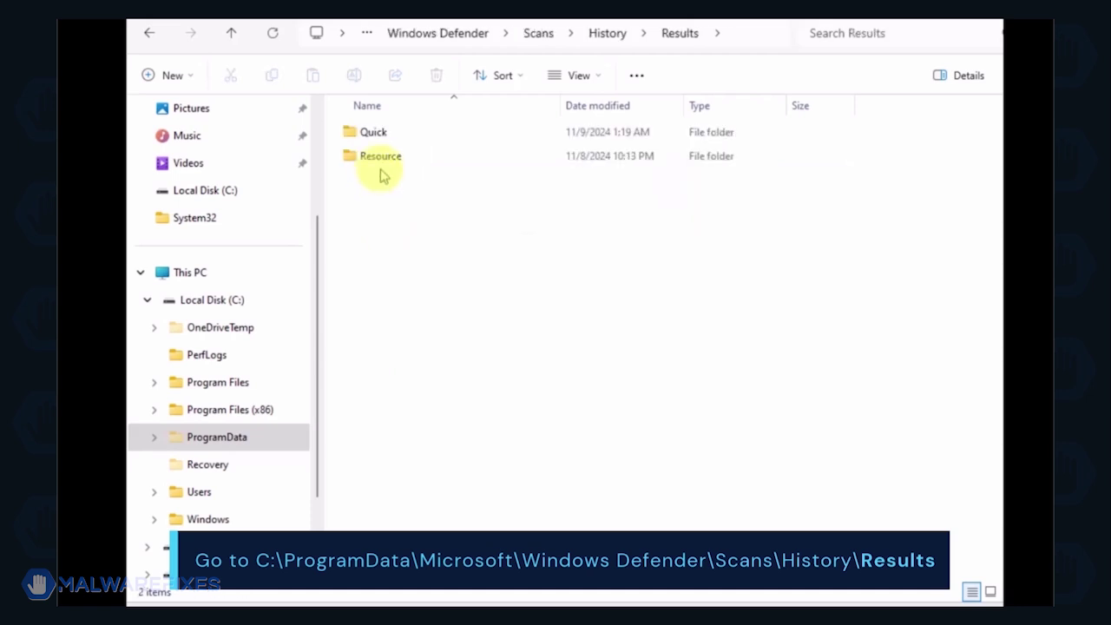
pyautogui.hotkey('ctrl', 'a')
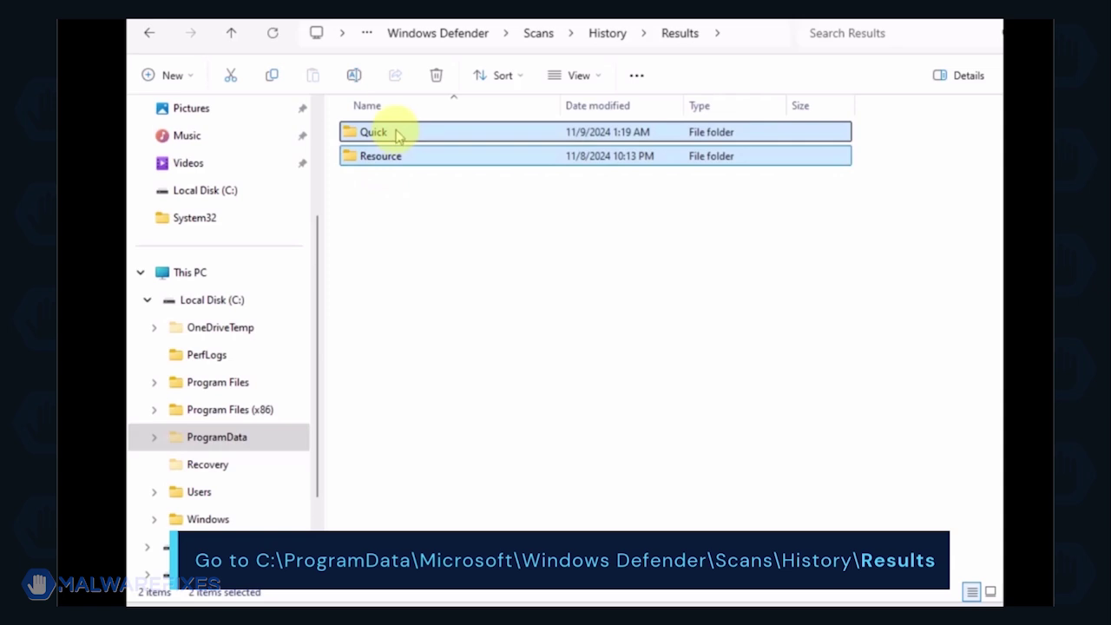
pyautogui.rightClick(397, 137)
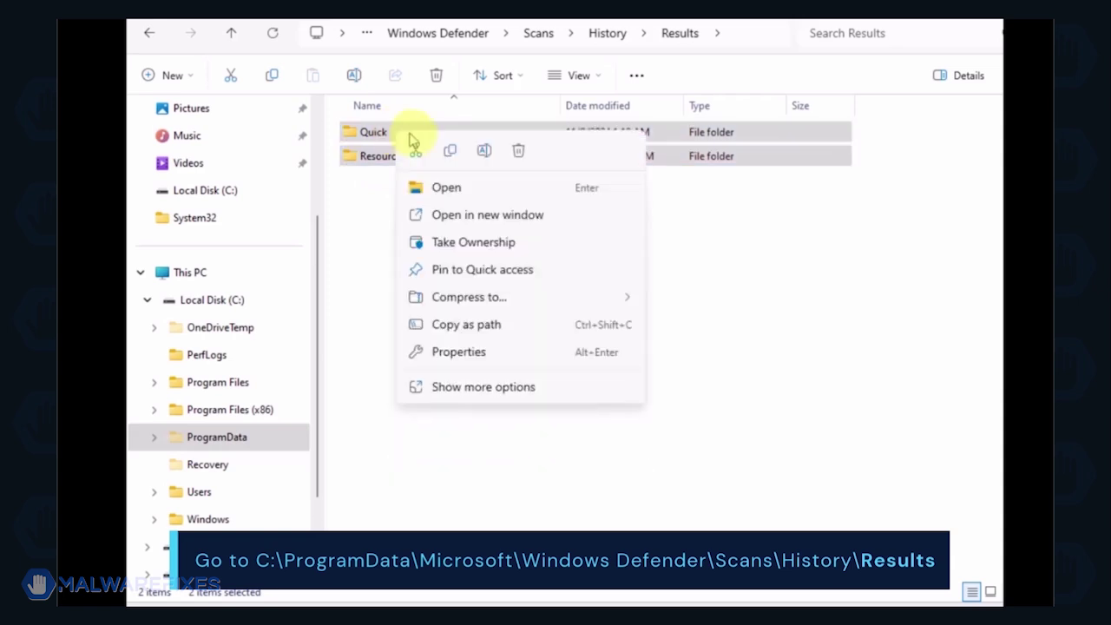
pyautogui.click(516, 151)
# Delete the Unknown text document from the Service folder under Scans\History and close File Explorer.
pyautogui.click(145, 35)
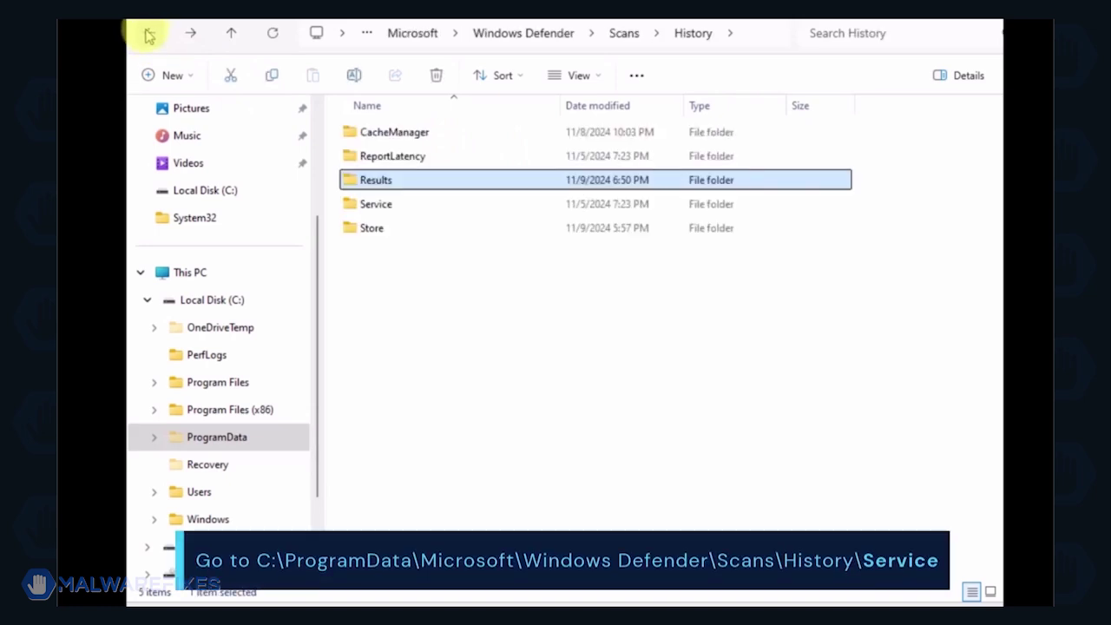
pyautogui.doubleClick(379, 204)
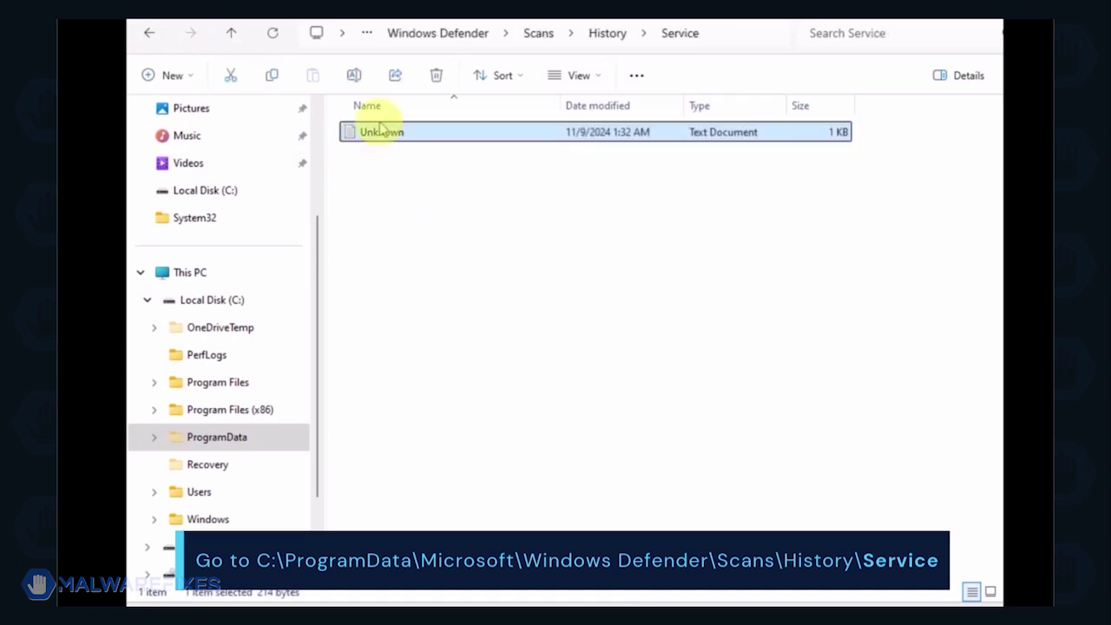
pyautogui.rightClick(379, 137)
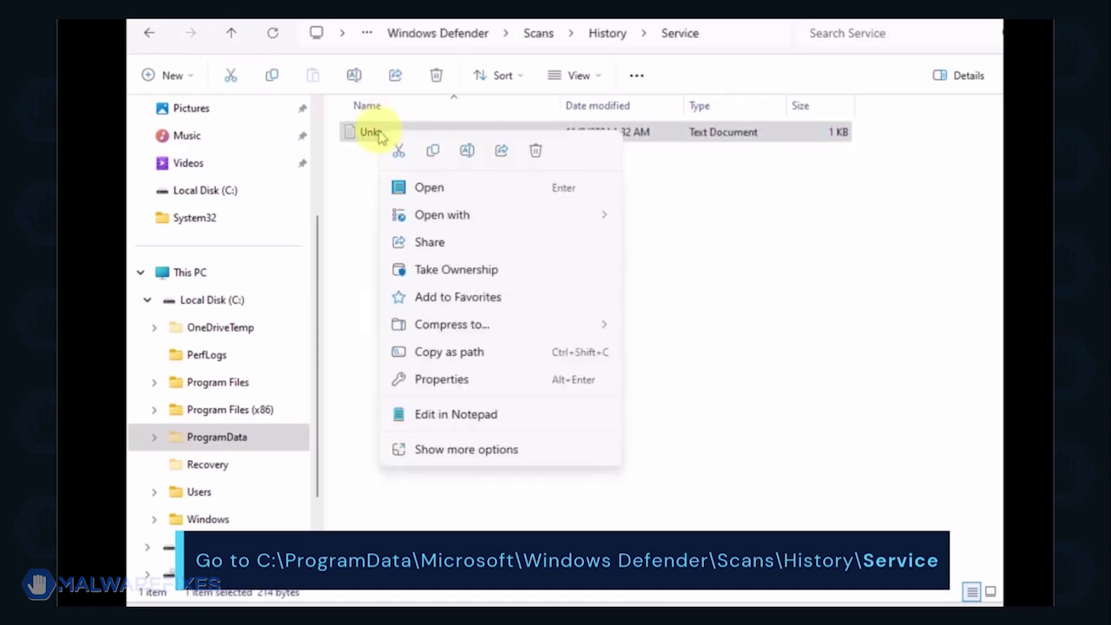
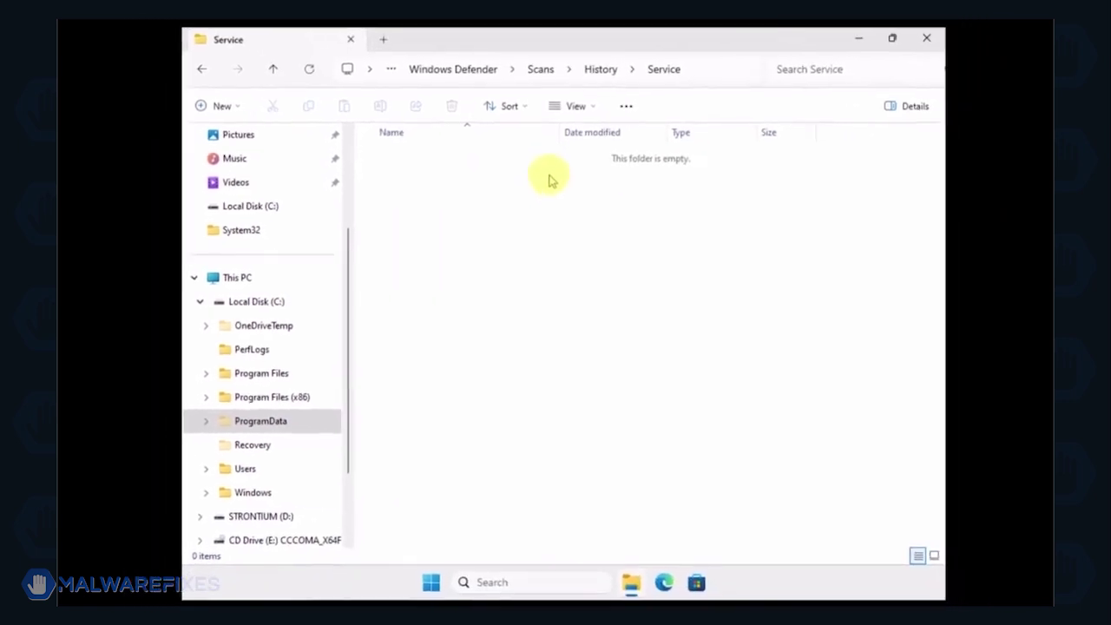
pyautogui.click(927, 40)
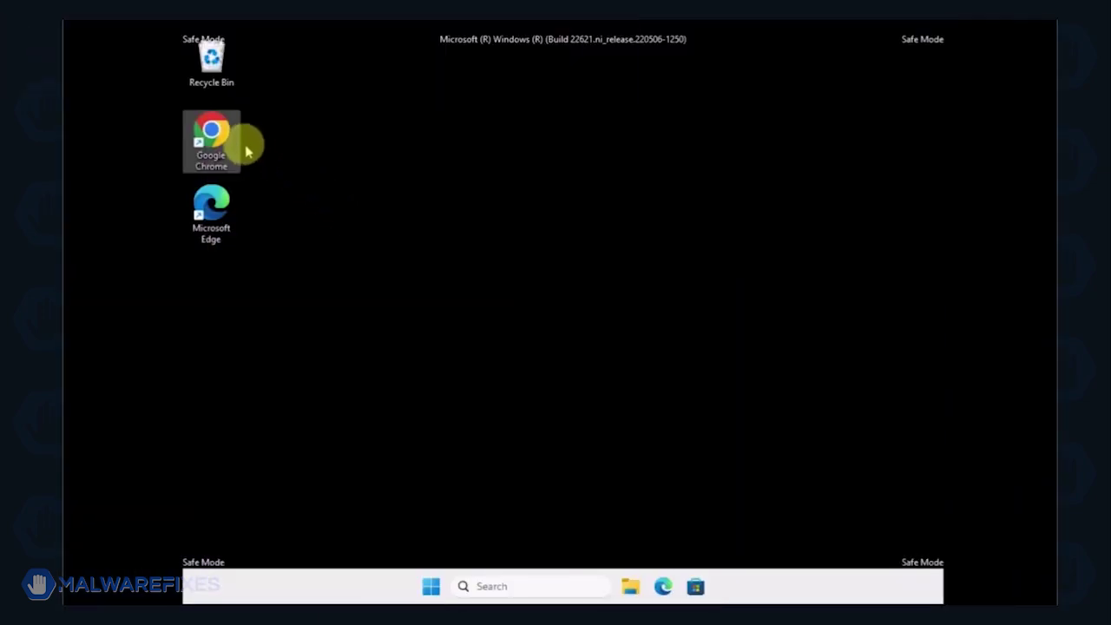
# Search Google in Chrome for "eSET's Free Online Scanner" and open the ESET page at eset.com/afr/online-scanner.
pyautogui.doubleClick(212, 139)
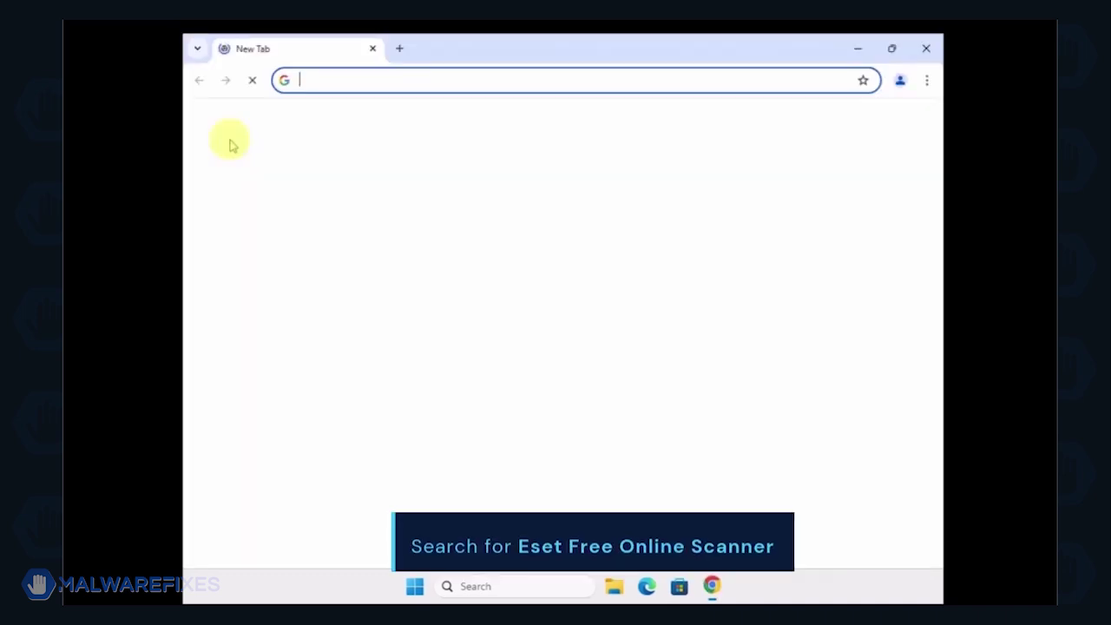
pyautogui.click(449, 303)
pyautogui.write("eSET's Free Online Scanner")
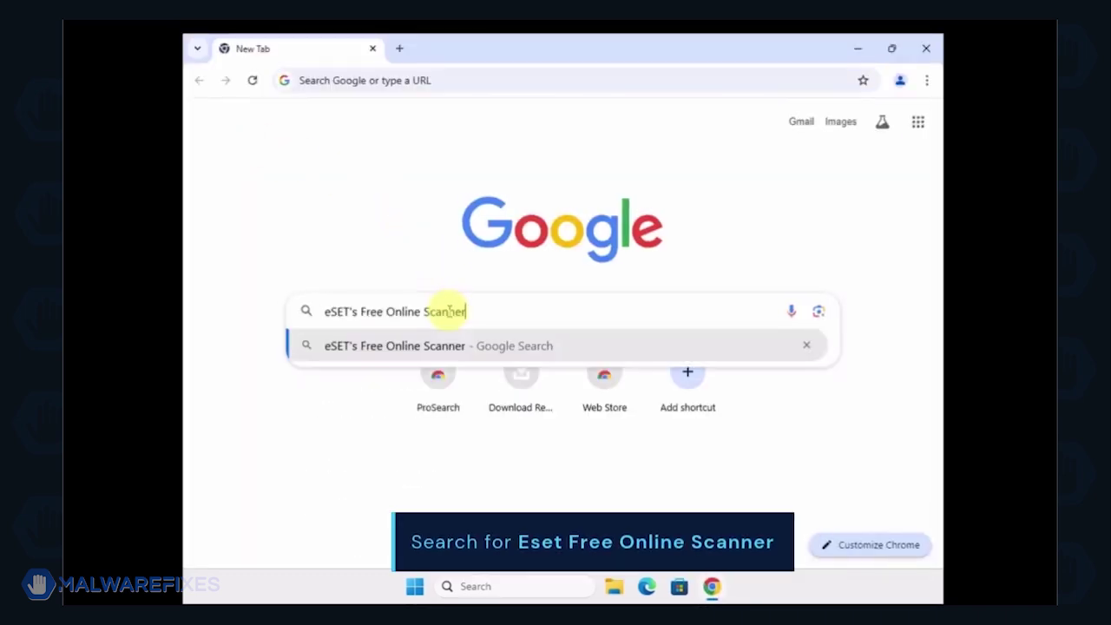
pyautogui.press('Return')
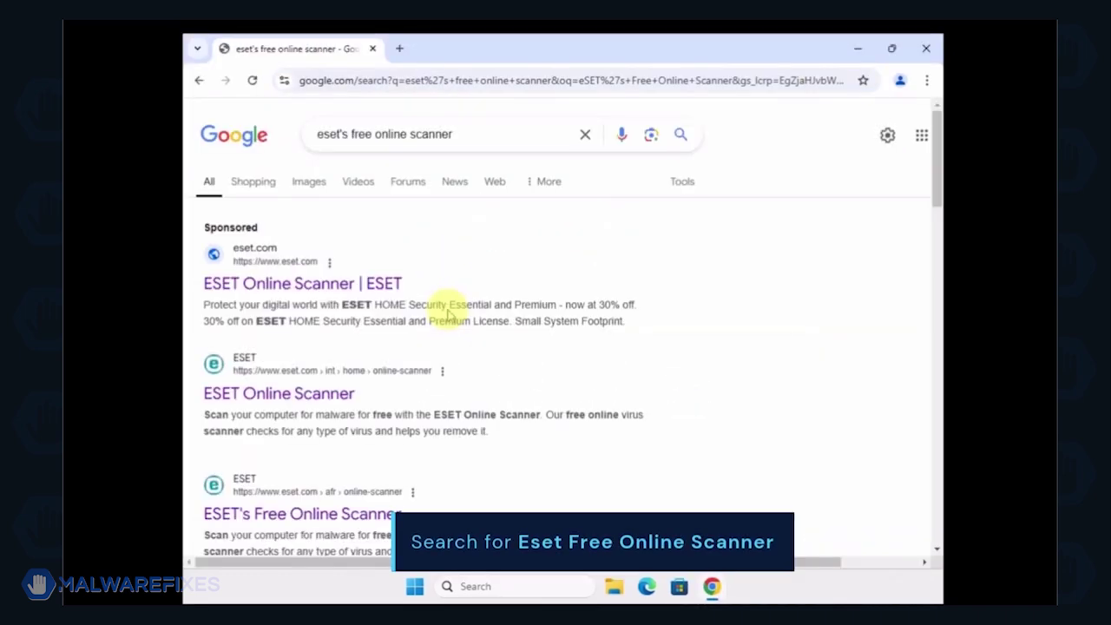
pyautogui.scroll(-3, 448, 313)
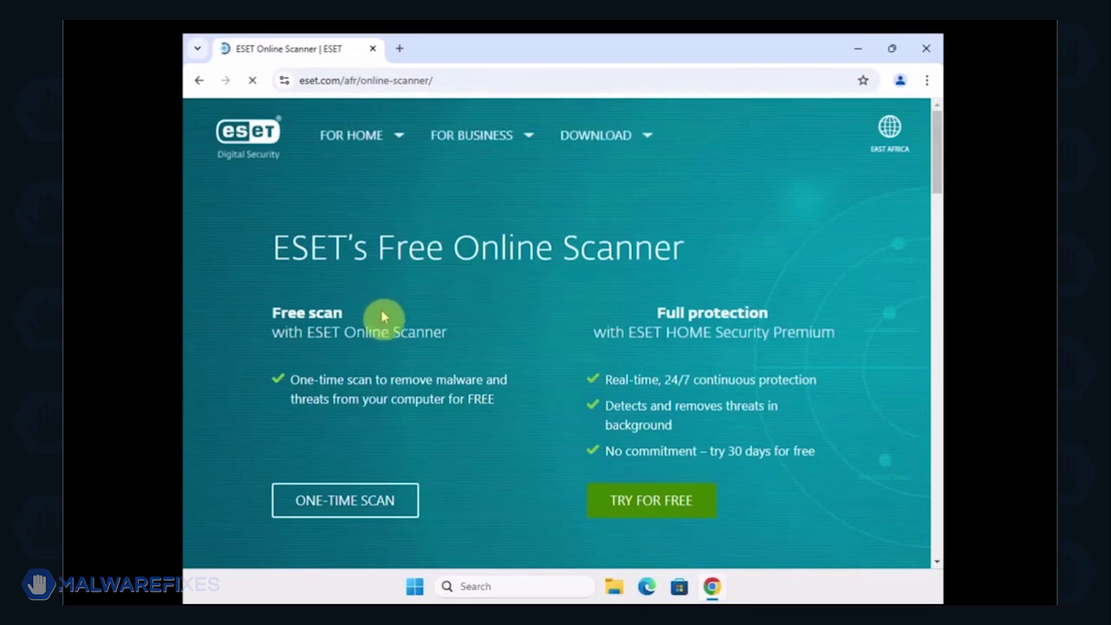
# Download the one-time scan tool esetonlinescanner.exe and run it from the Downloads folder as administrator.
pyautogui.click(358, 504)
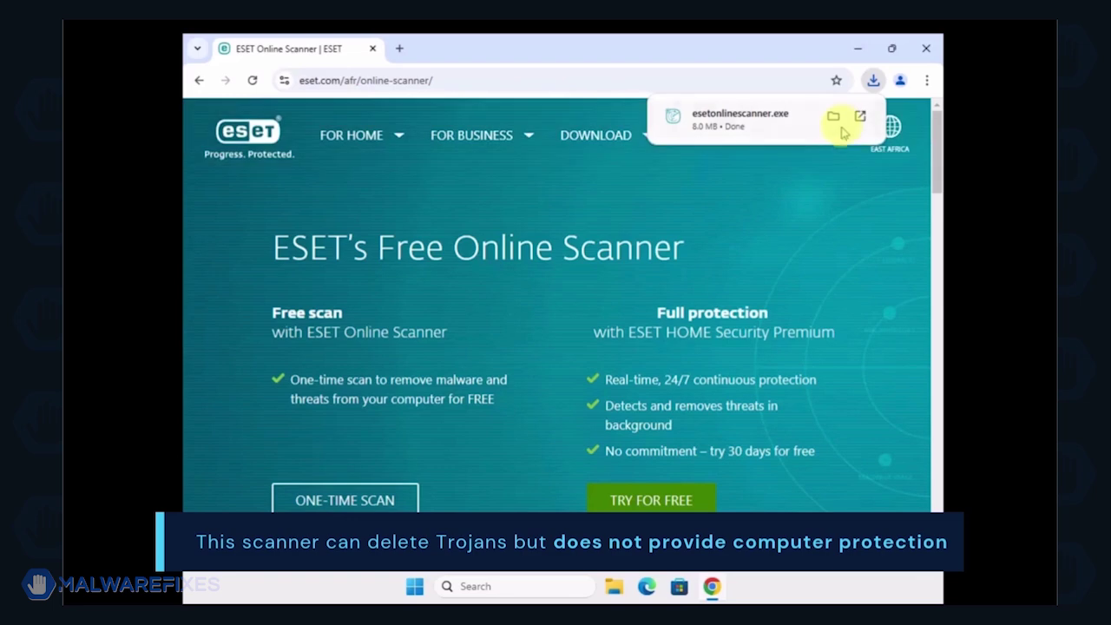
pyautogui.click(832, 118)
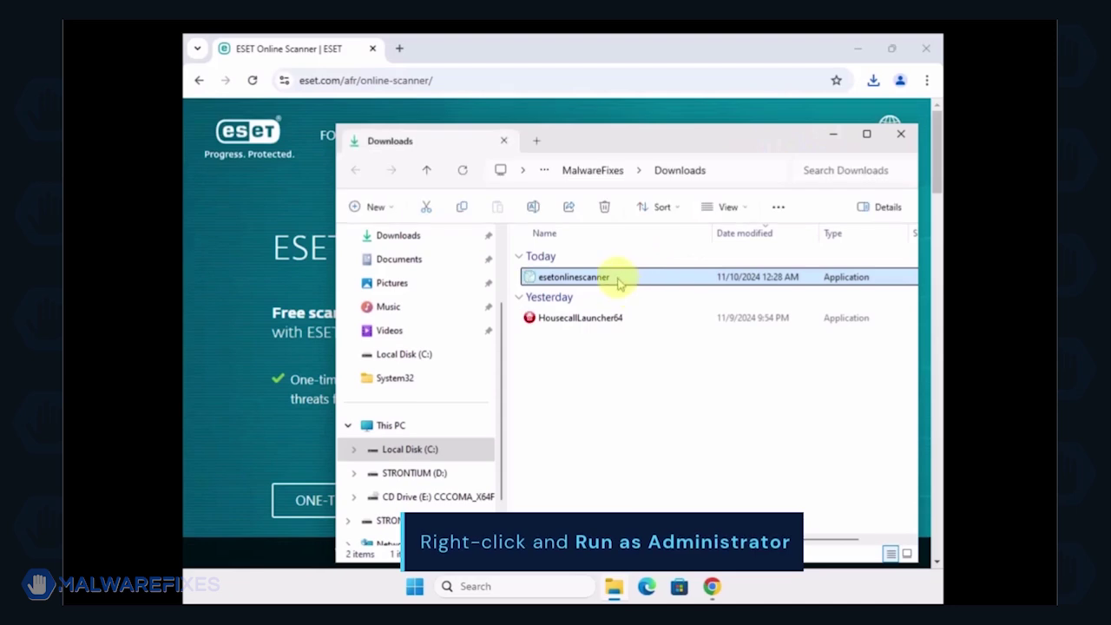
pyautogui.rightClick(619, 284)
pyautogui.click(640, 320)
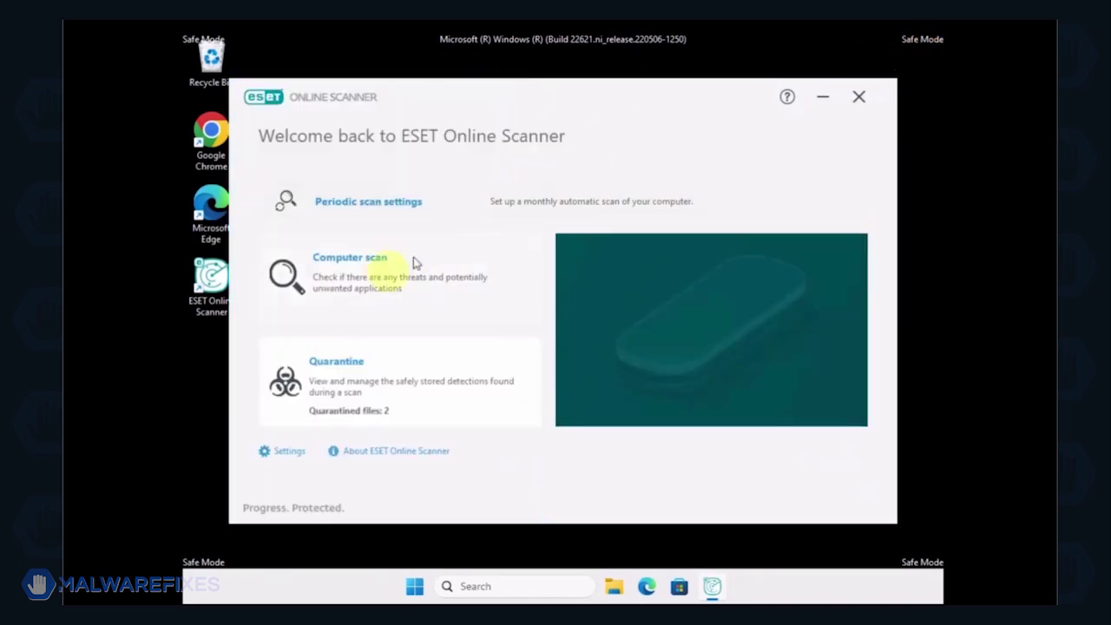
# Run a full computer scan with ESET Online Scanner, then go through the results and close the application without submitting an email address.
pyautogui.click(371, 284)
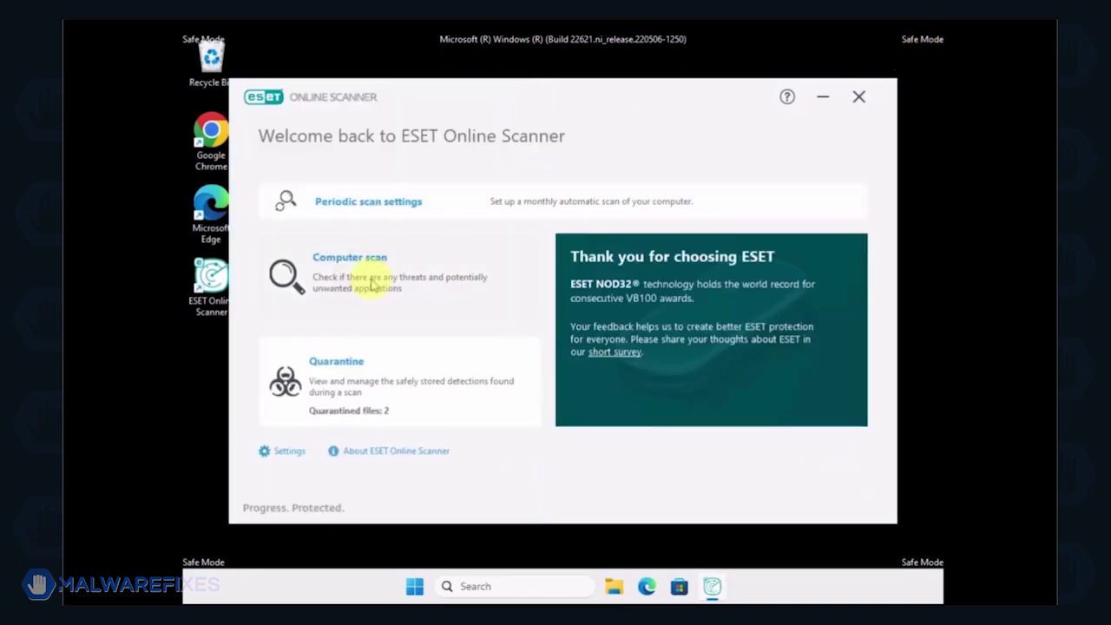
pyautogui.click(371, 285)
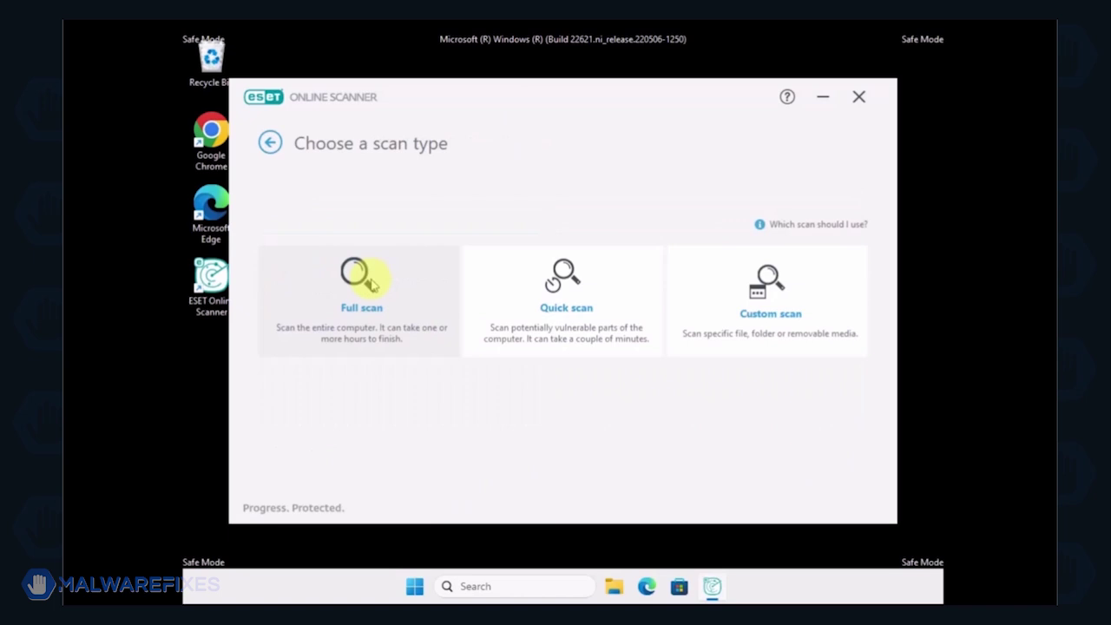
pyautogui.click(371, 284)
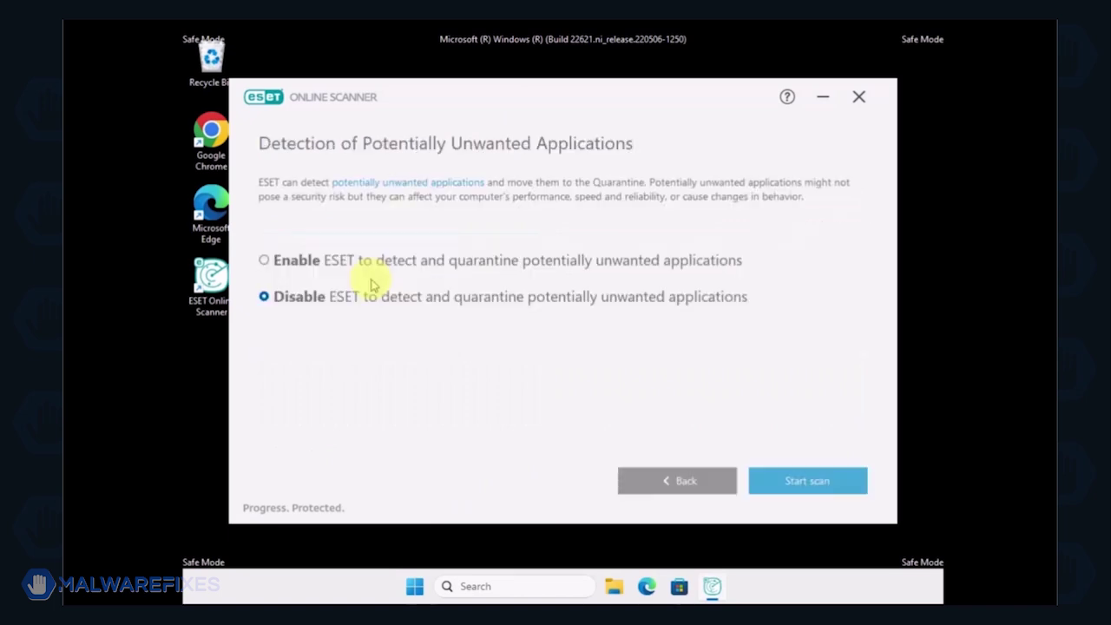
pyautogui.click(823, 487)
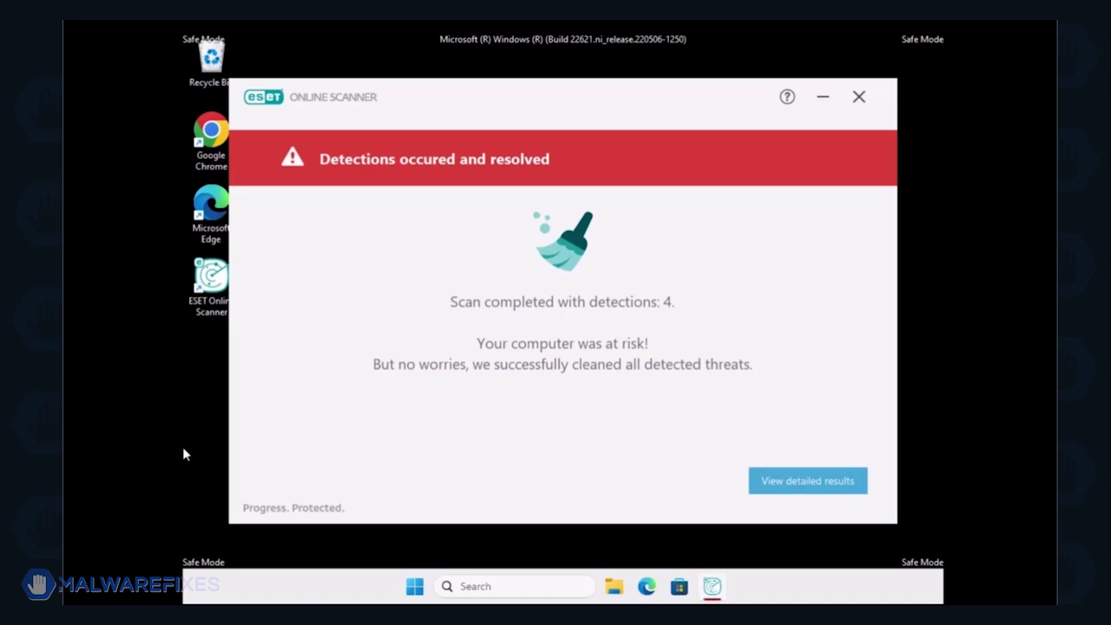
pyautogui.click(823, 490)
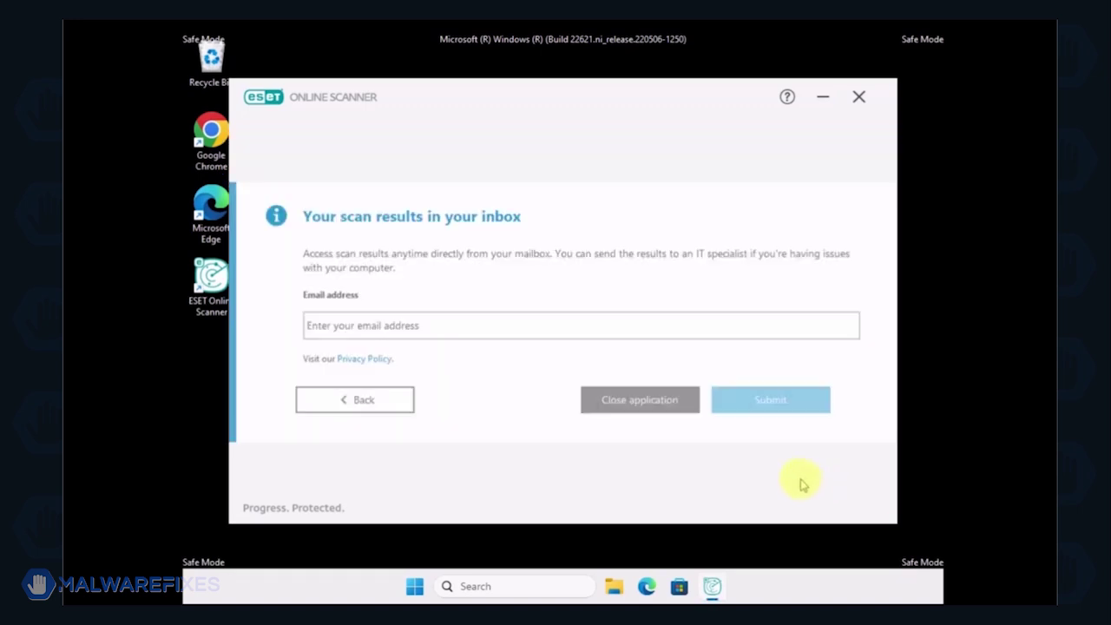
pyautogui.click(637, 401)
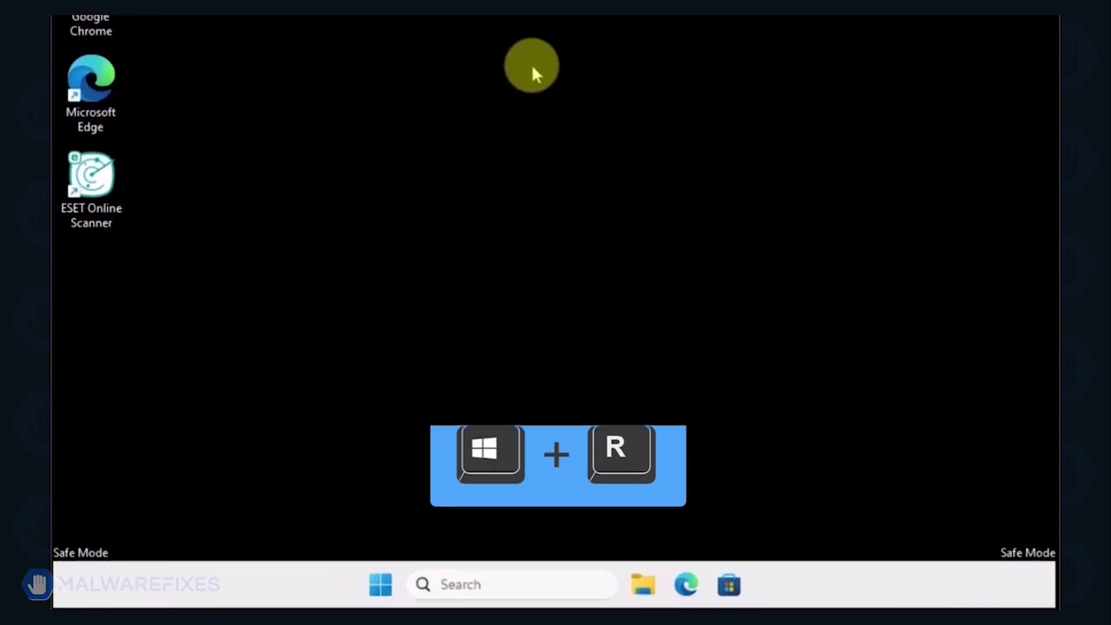
# Open System Configuration by running msconfig.
pyautogui.press('super+r')
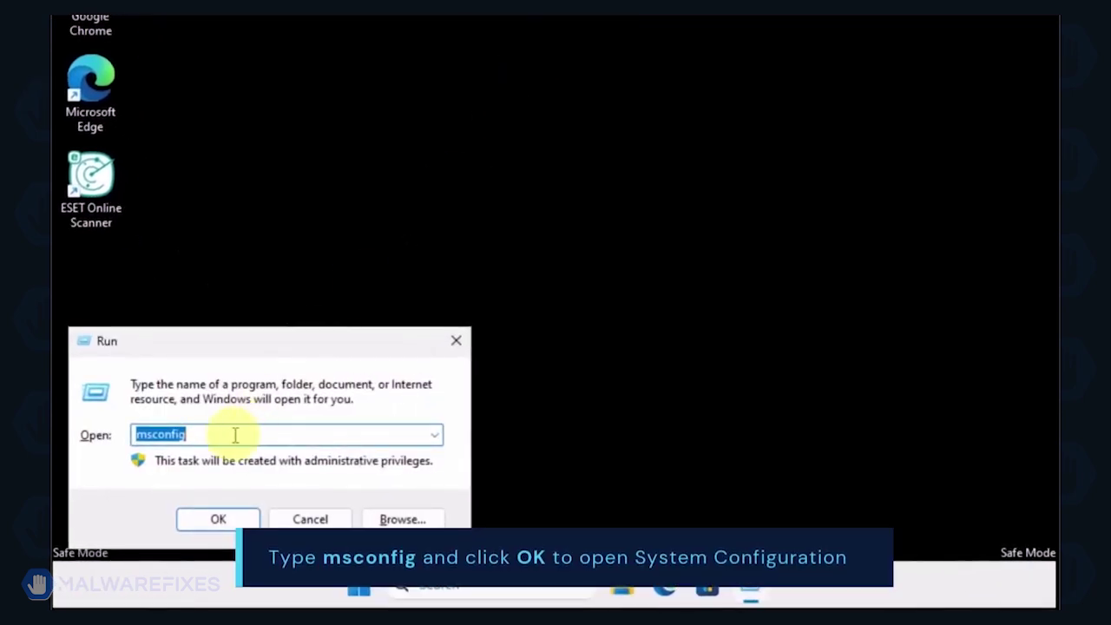
pyautogui.click(235, 435)
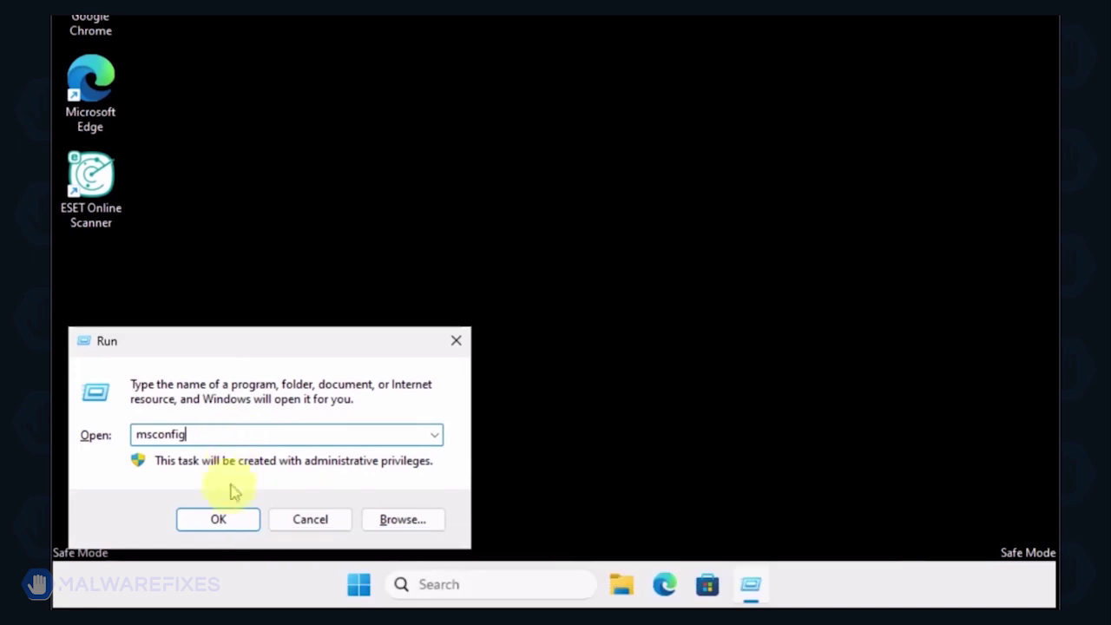
pyautogui.click(219, 520)
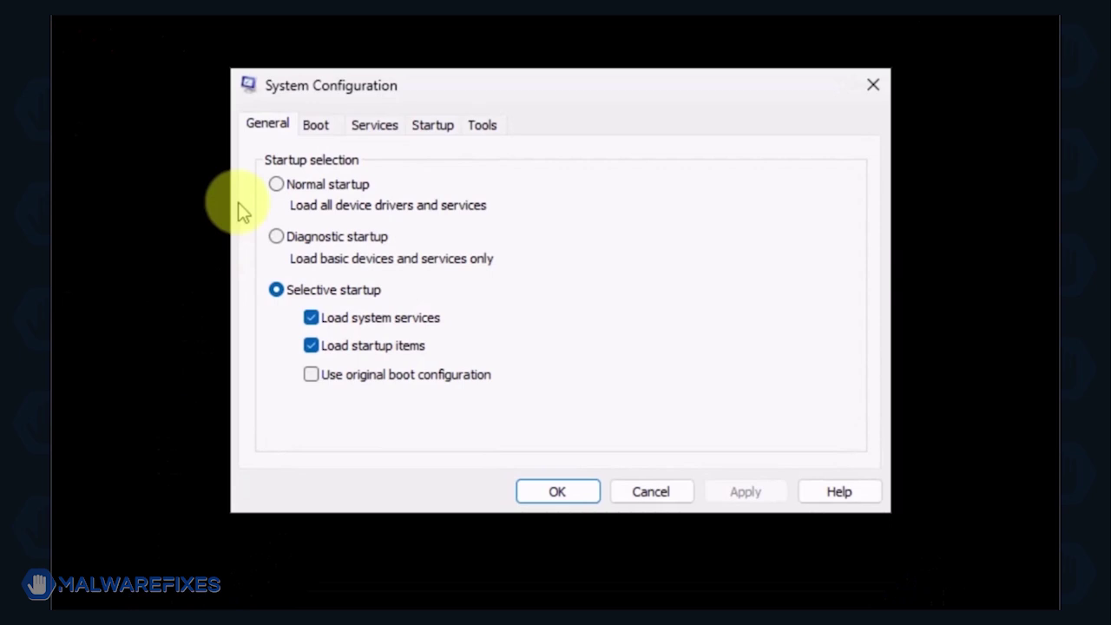
# Set the startup selection to Normal startup, apply it and restart the computer.
pyautogui.click(276, 185)
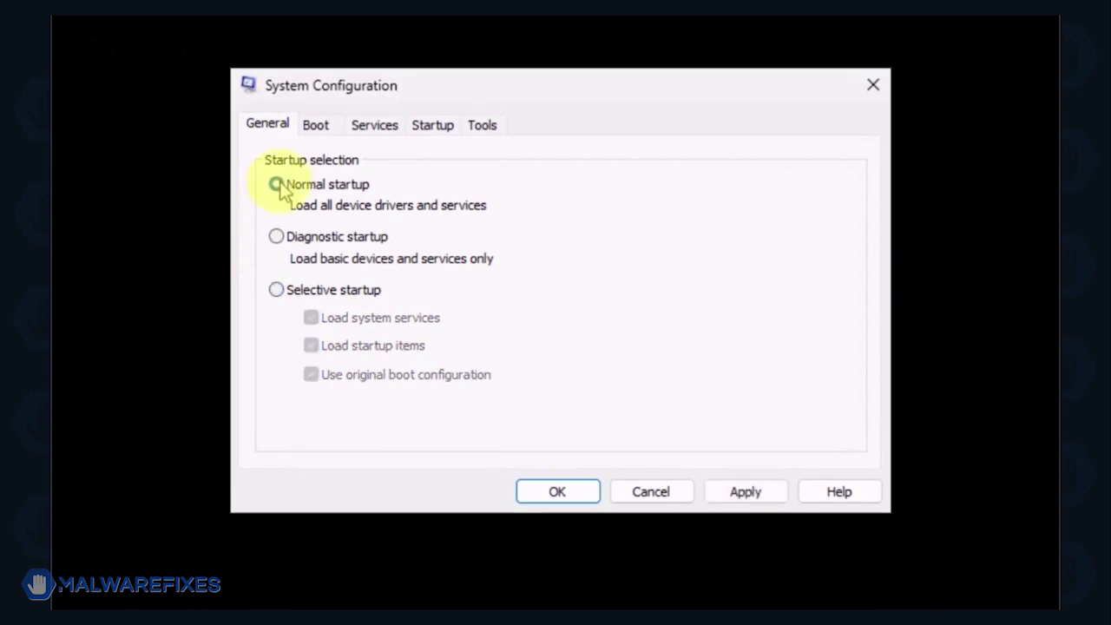
pyautogui.click(734, 493)
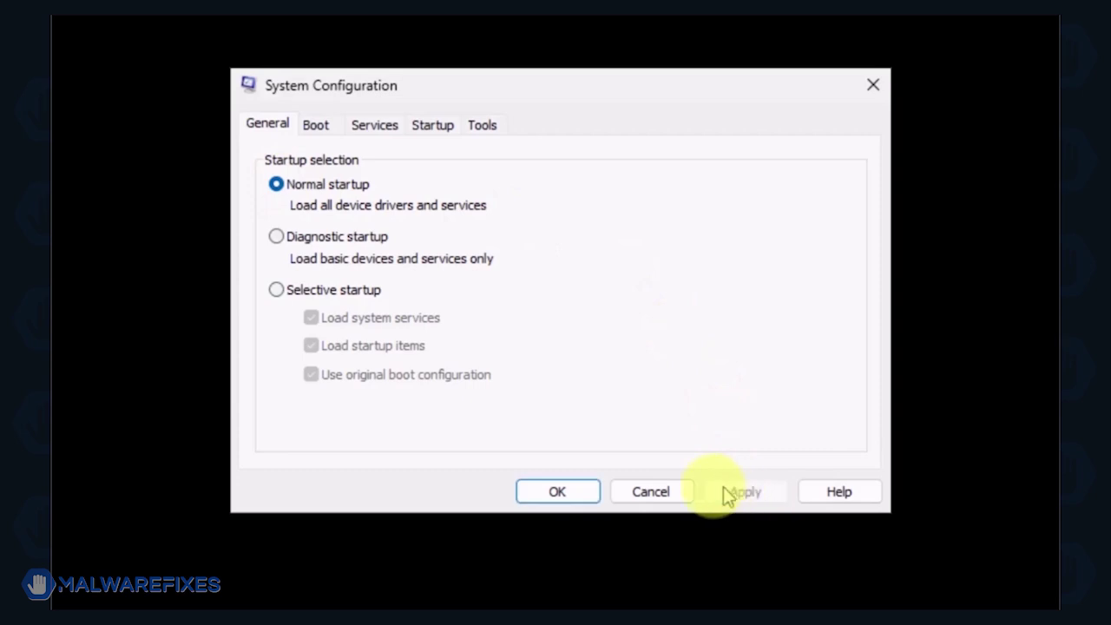
pyautogui.click(542, 493)
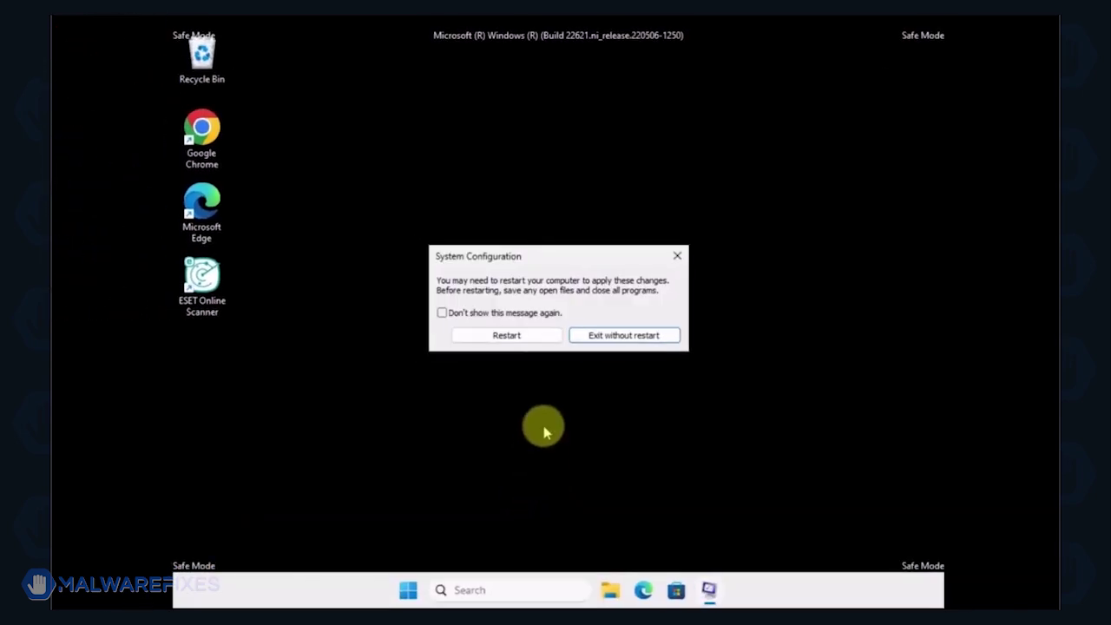
pyautogui.click(519, 338)
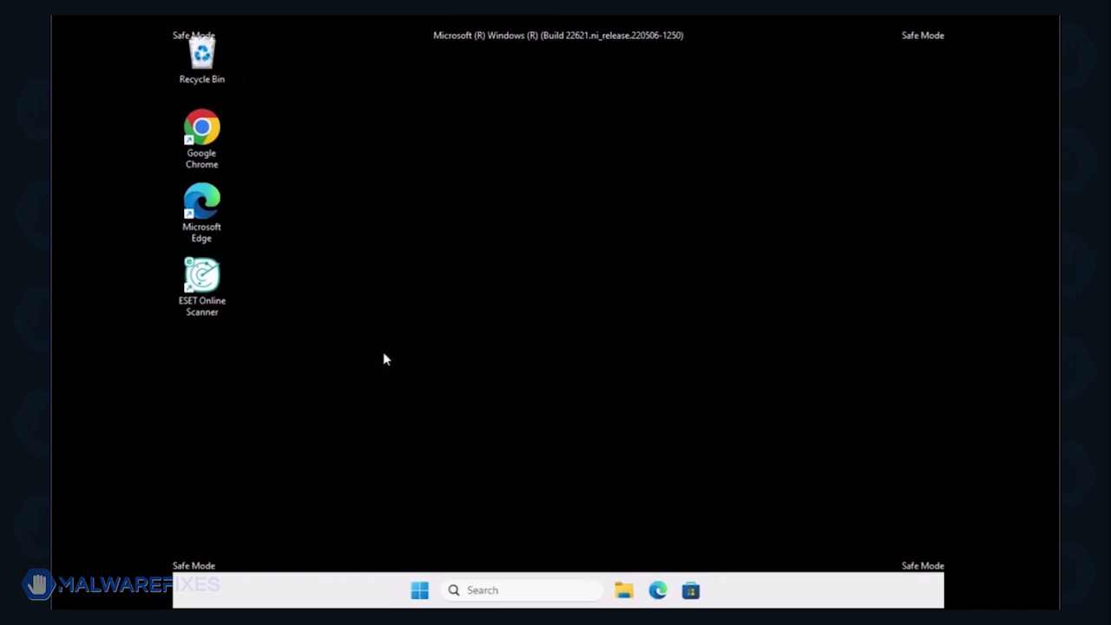